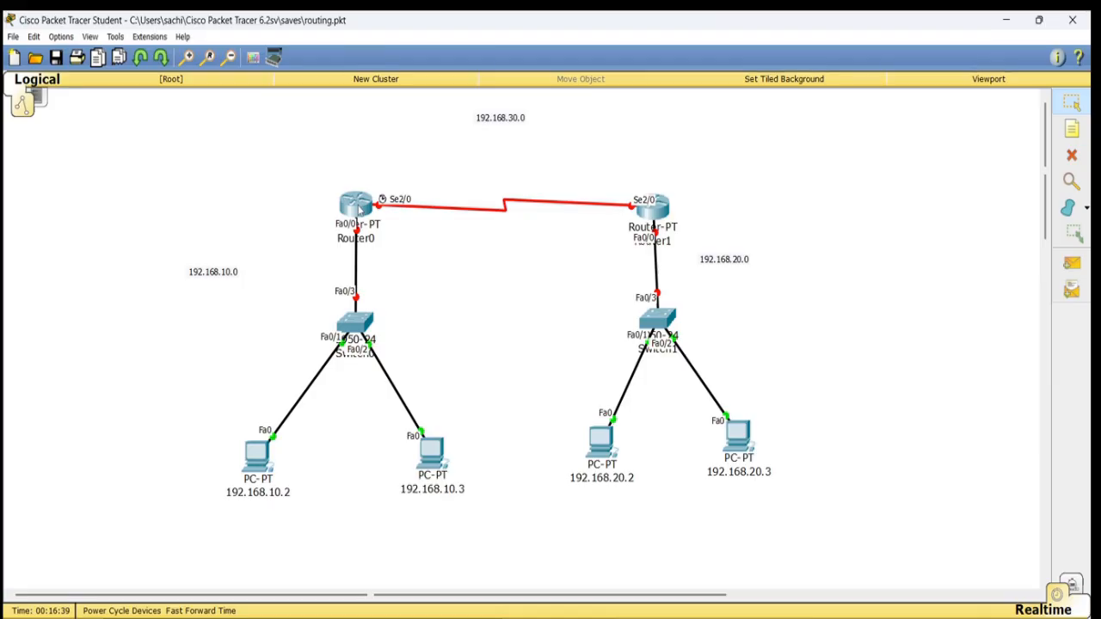
- Configure Router0's FastEthernet0/0 with IP address 192.168.10.1 and subnet mask 255.255.255.0, and turn the port on
left_click(360, 210)
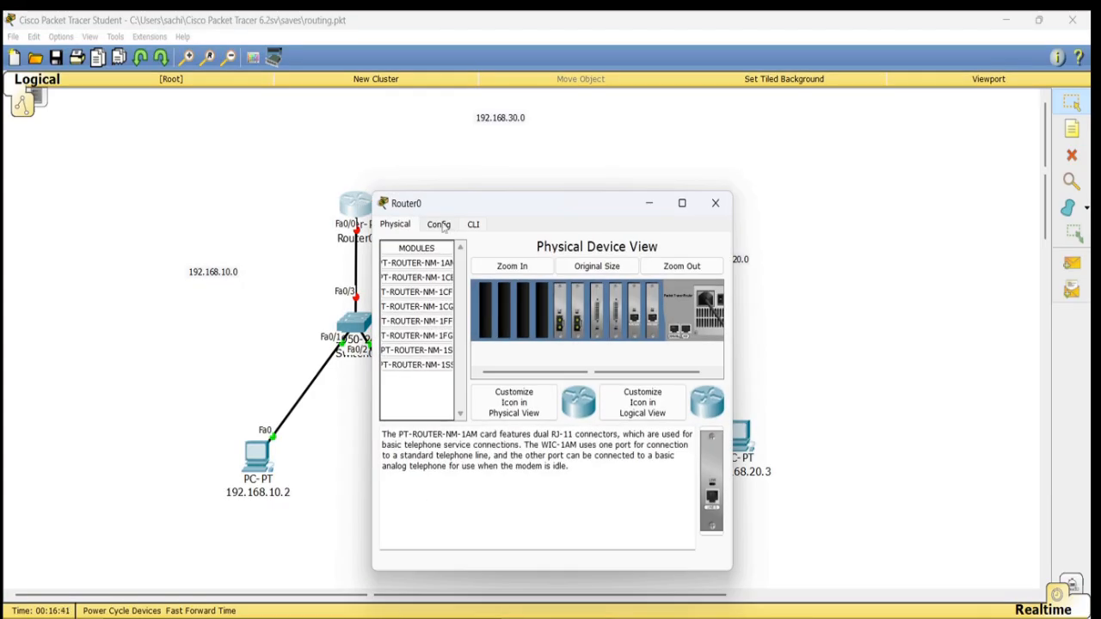
left_click(441, 225)
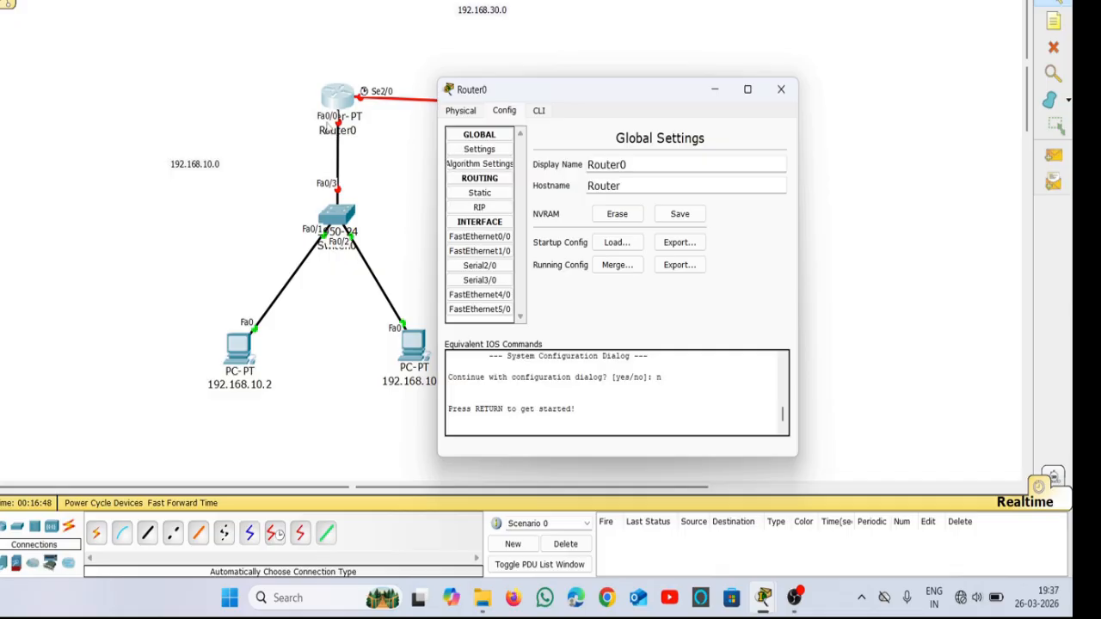
left_click(484, 241)
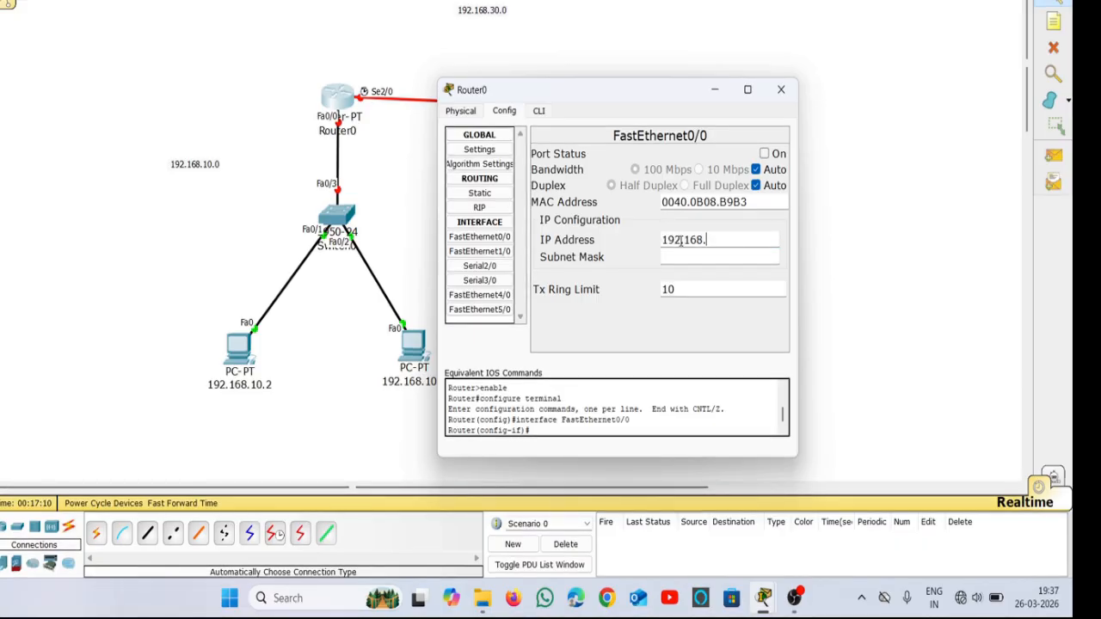
type("0.1")
left_click(714, 257)
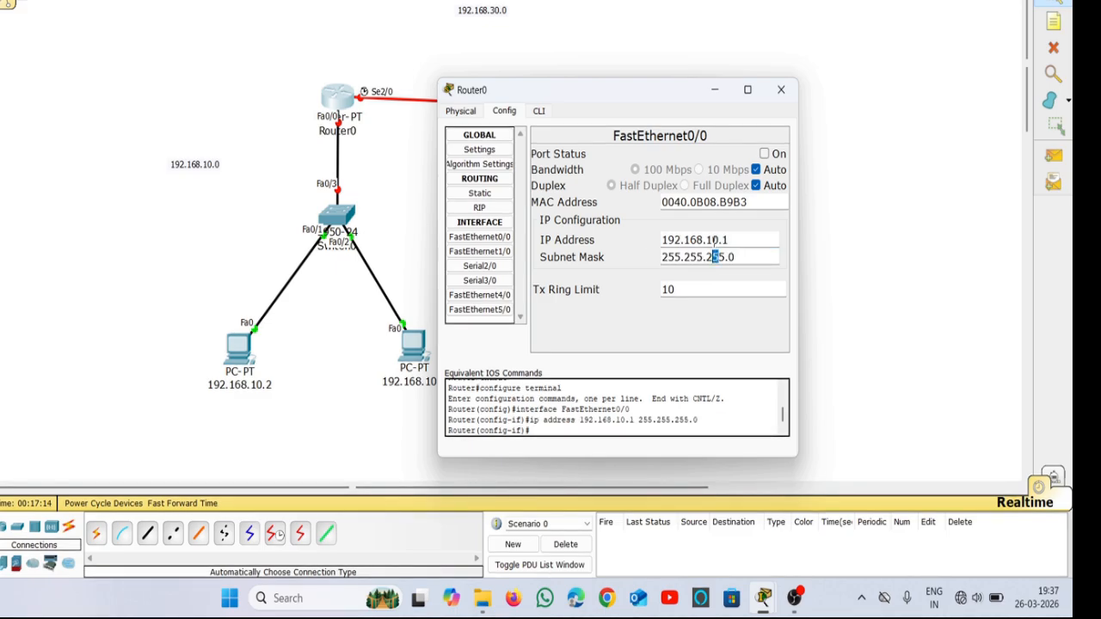
left_click(747, 255)
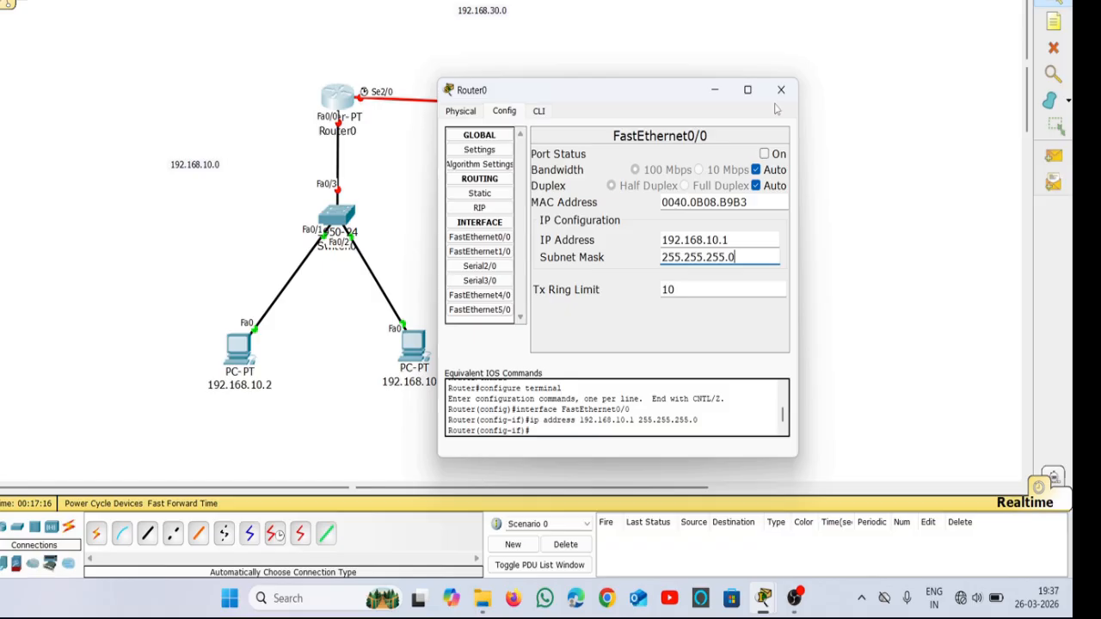
left_click(764, 155)
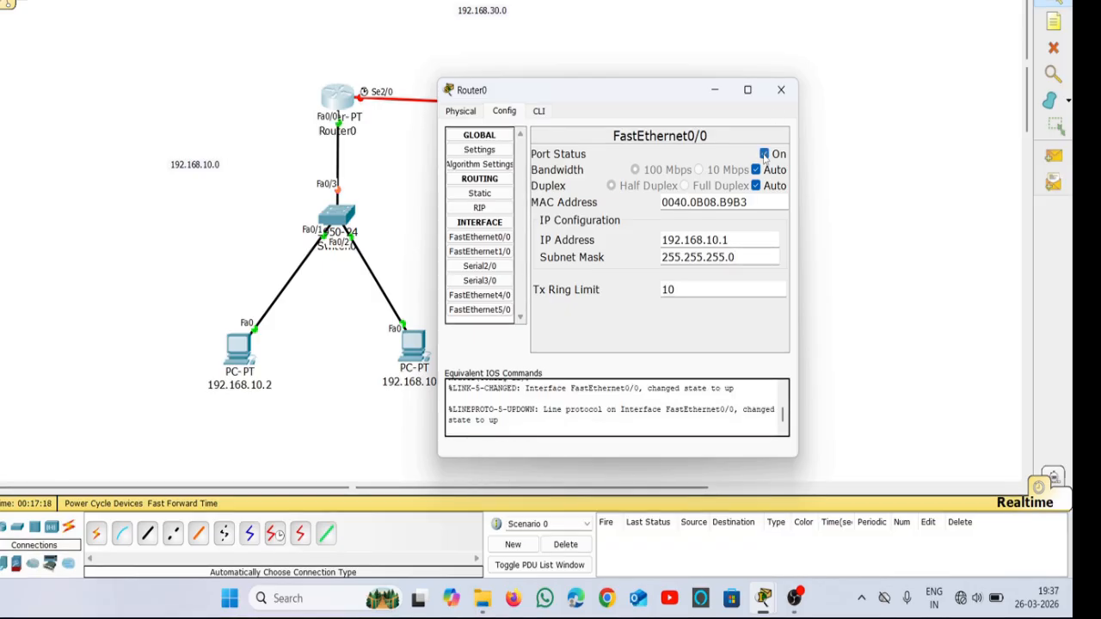
left_click(781, 91)
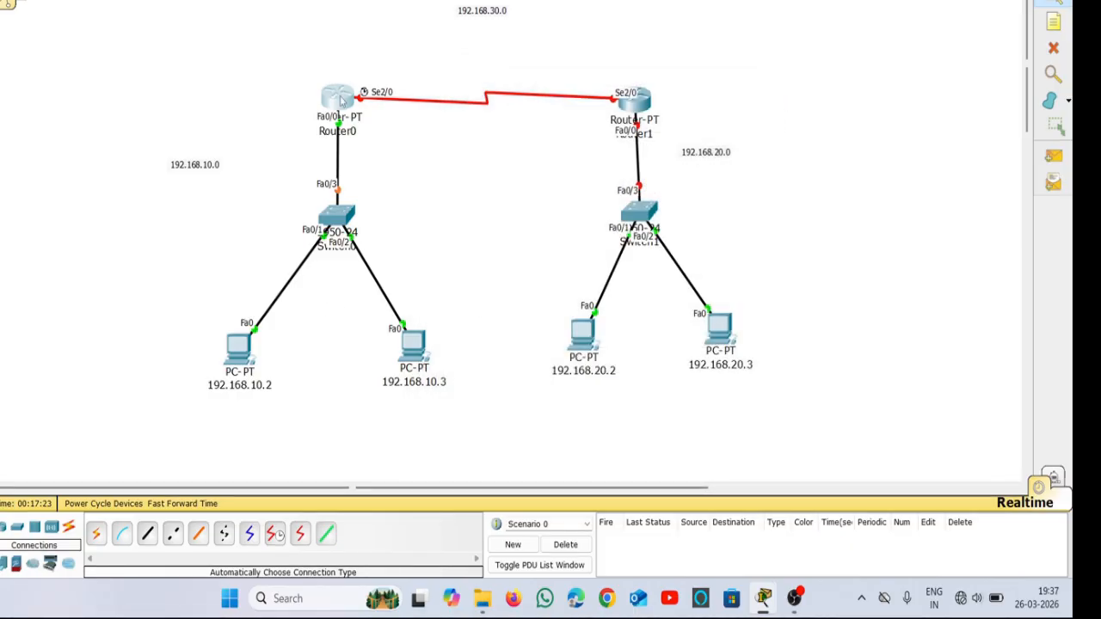
- Assign the PC labelled 192.168.10.2 the IP address 192.168.10.2, subnet mask 255.255.255.0 and default gateway 192.168.10.1
left_click(239, 351)
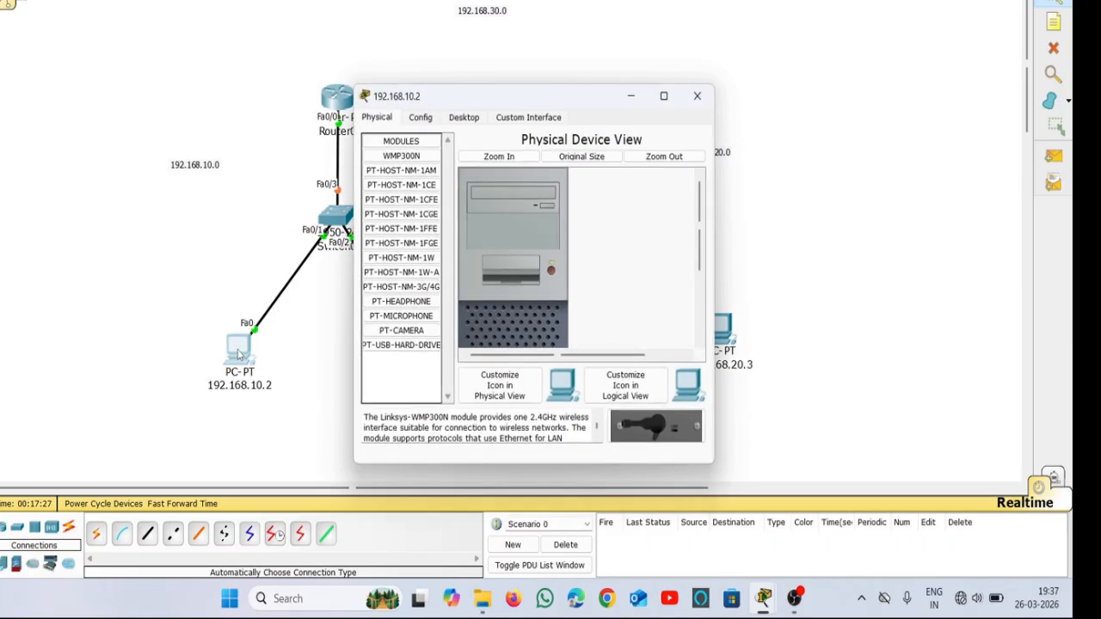
left_click(470, 120)
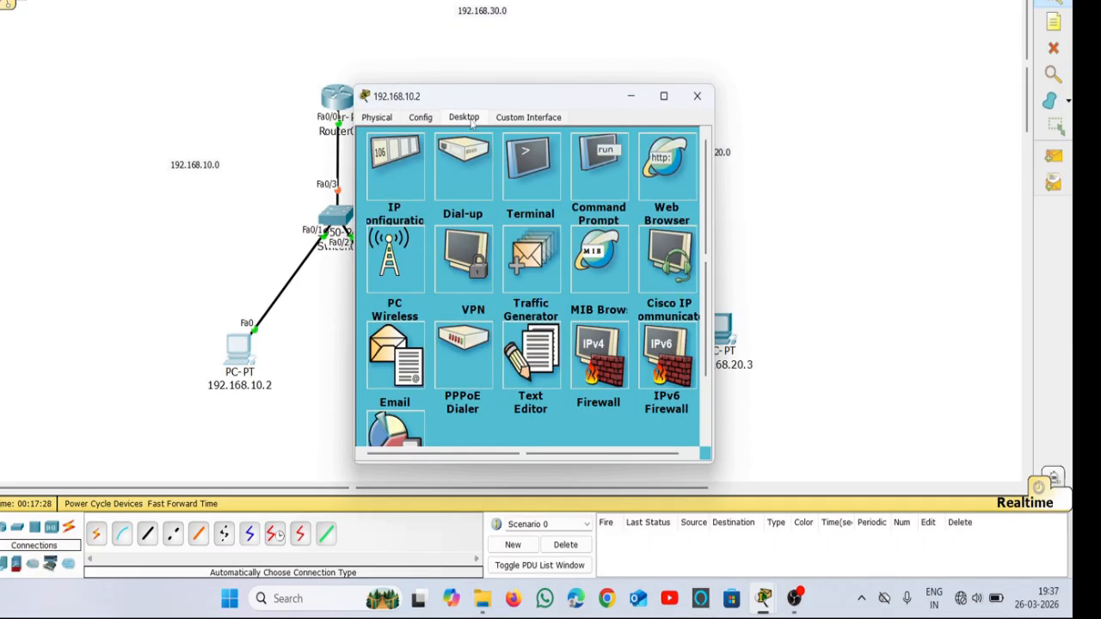
left_click(393, 169)
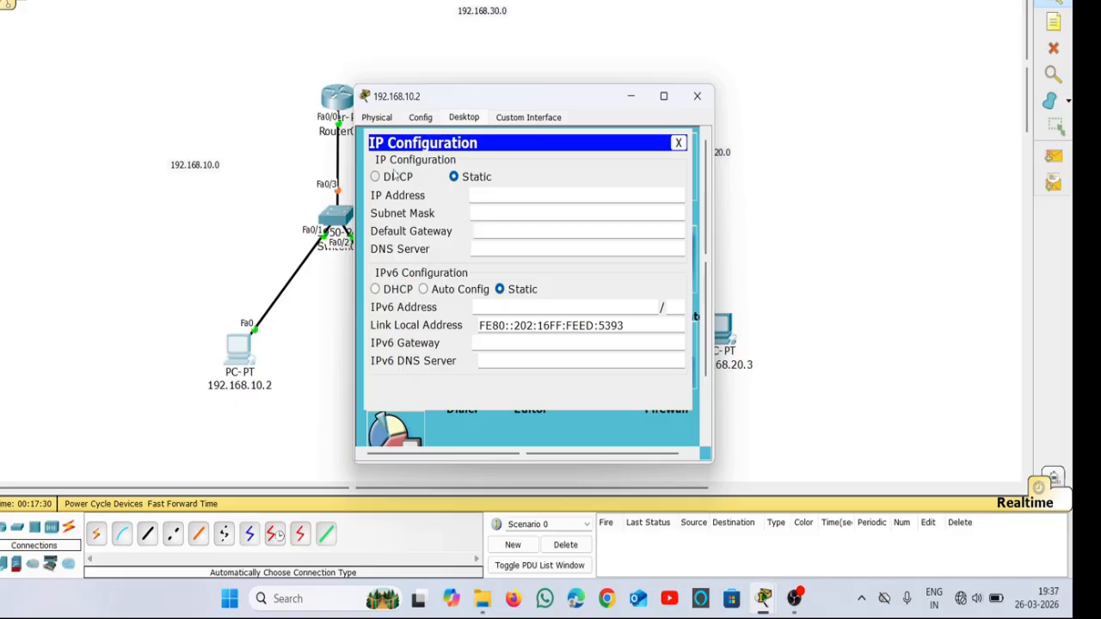
left_click(492, 197)
left_click_drag(528, 101, 667, 92)
type("192.168")
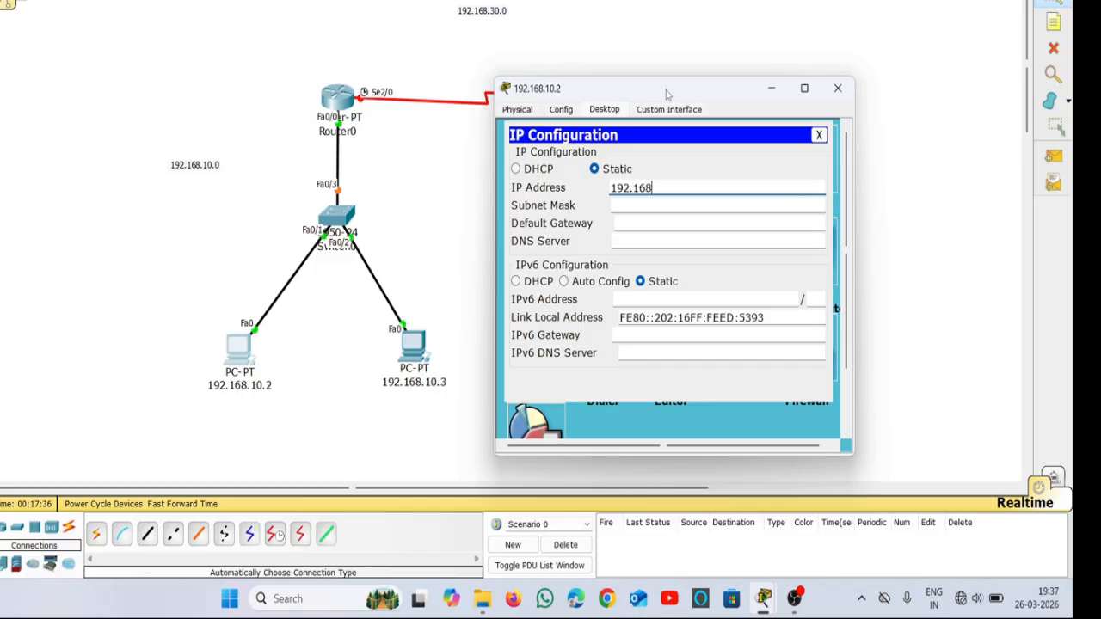
type(".10.2")
left_click(714, 207)
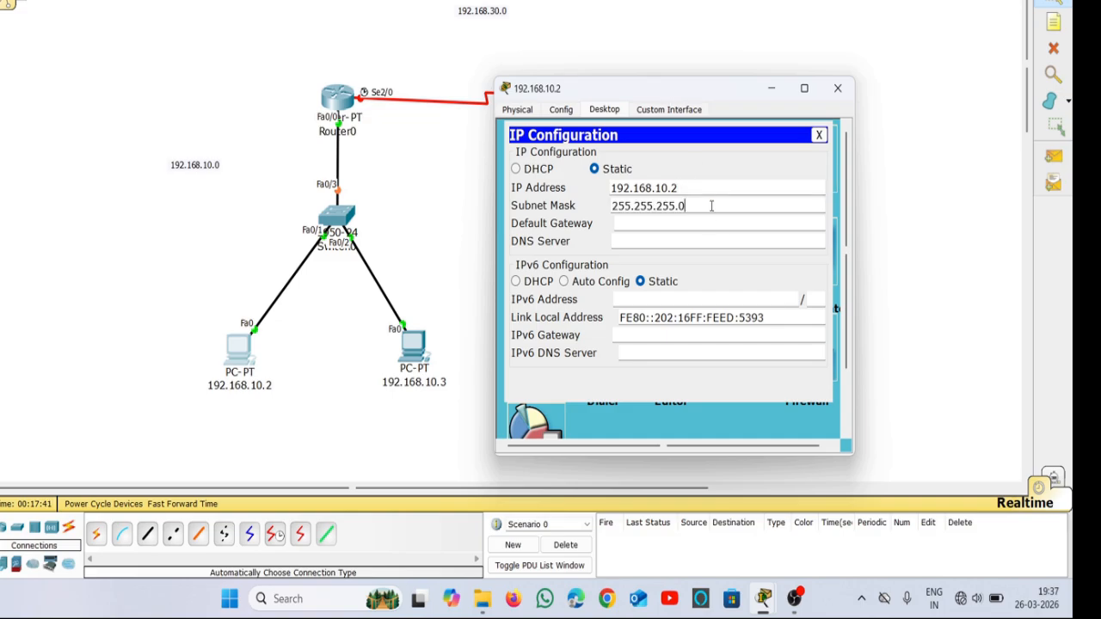
left_click(660, 223)
type("192.")
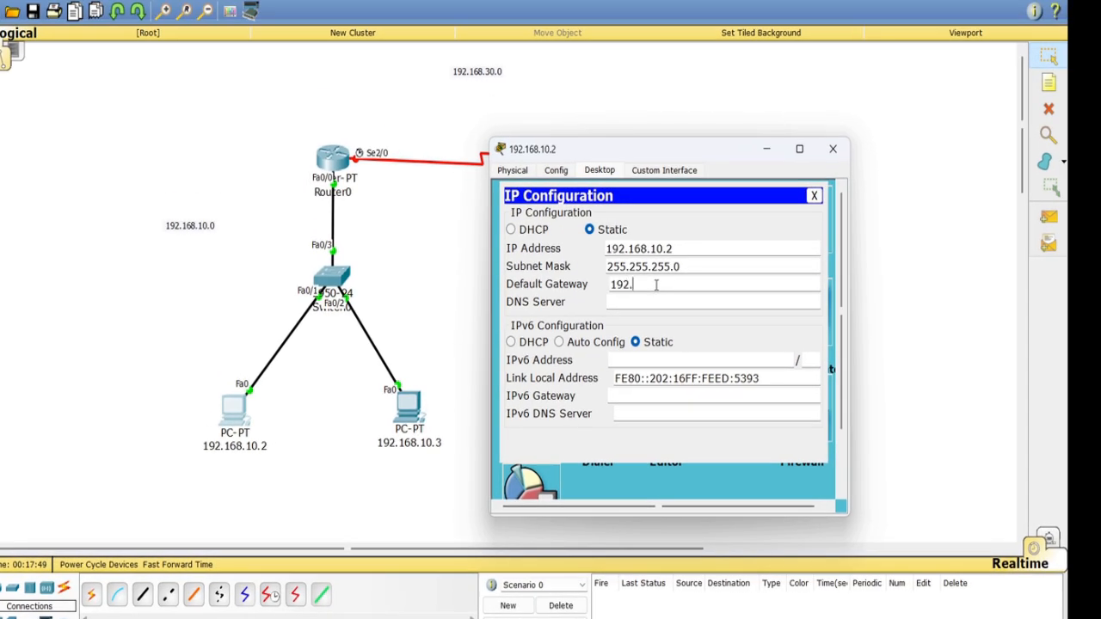
type("168.10.1")
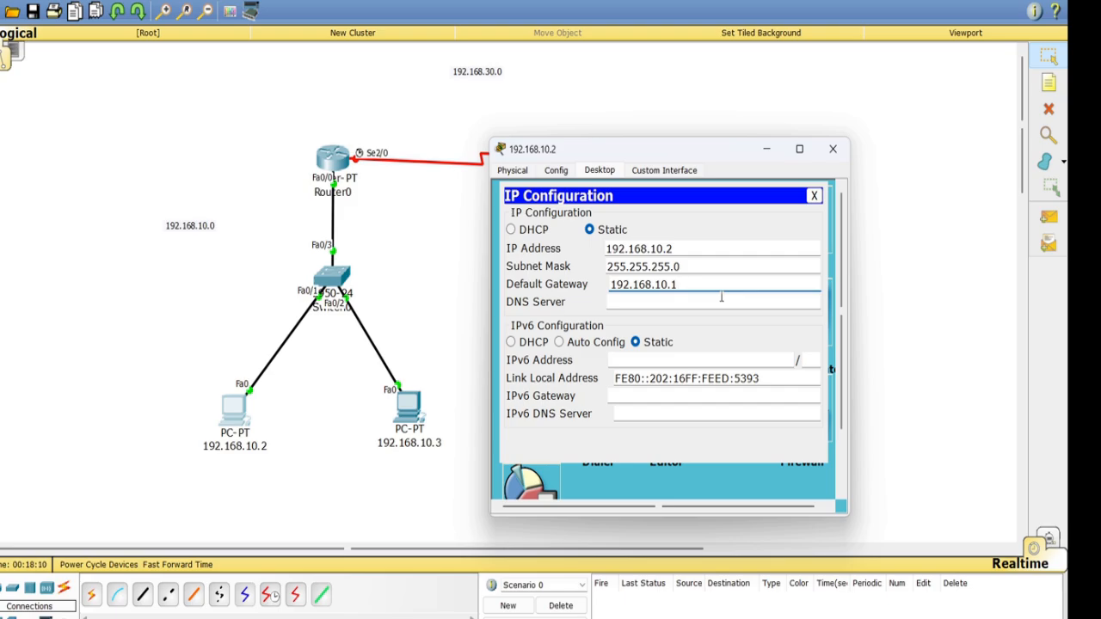
left_click(833, 148)
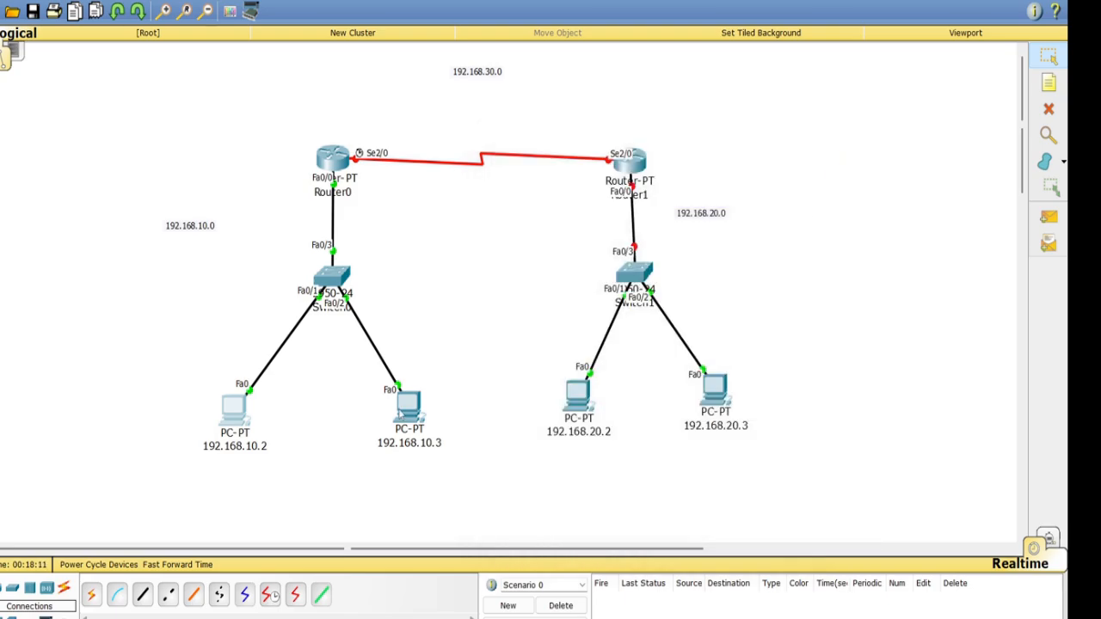
- Assign the PC labelled 192.168.10.3 the IP address 192.168.10.3, subnet mask 255.255.255.0 and default gateway 192.168.10.1
left_click(412, 414)
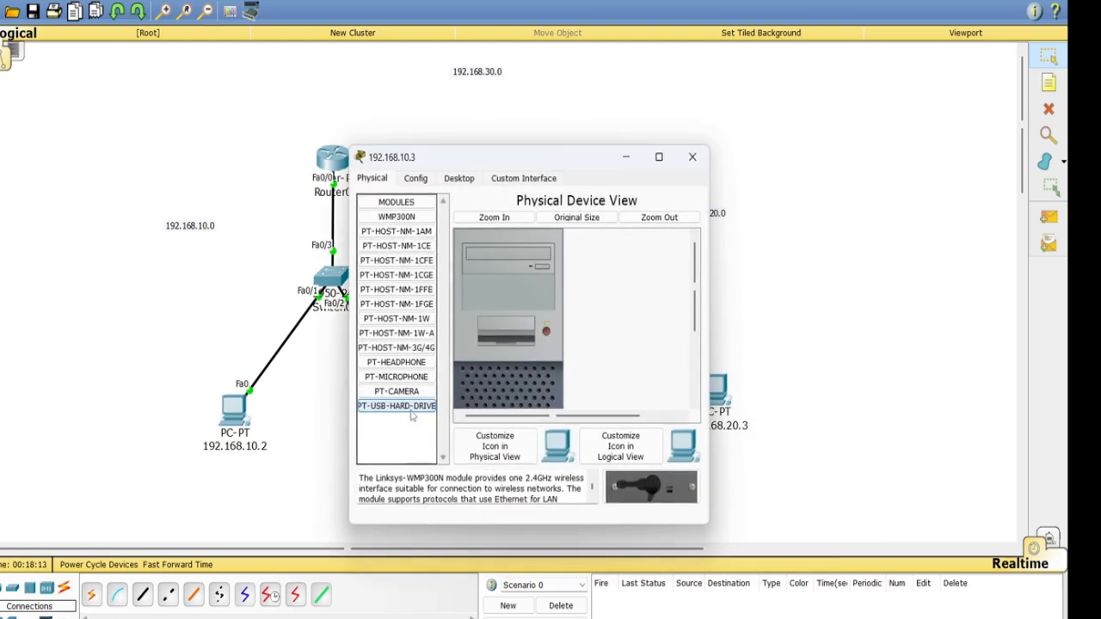
left_click(460, 180)
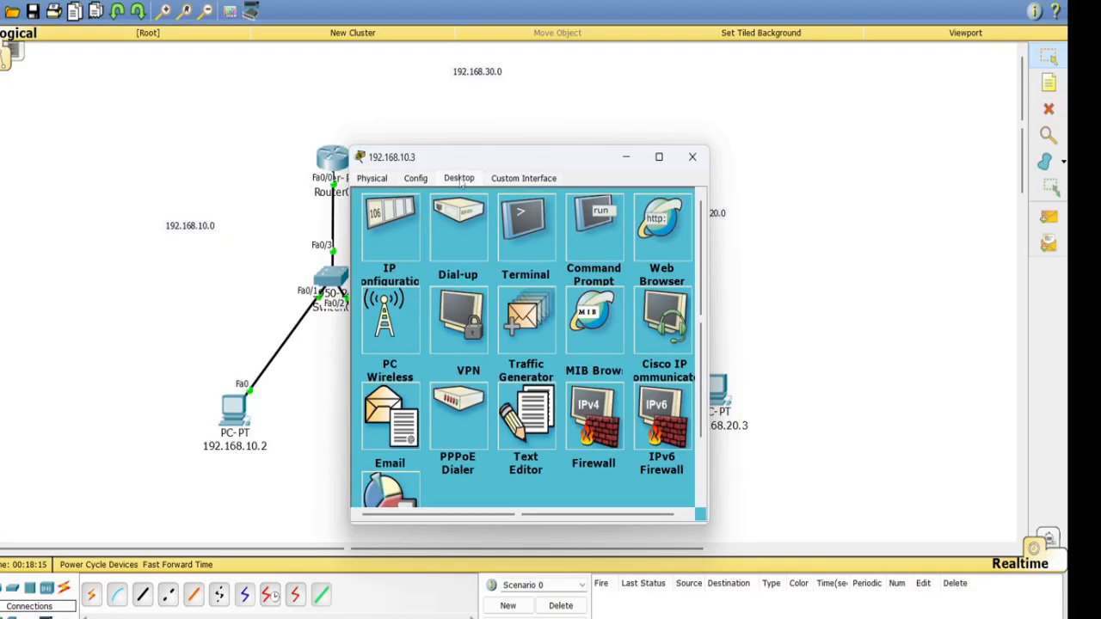
left_click(396, 244)
left_click(487, 256)
left_click_drag(529, 158, 709, 156)
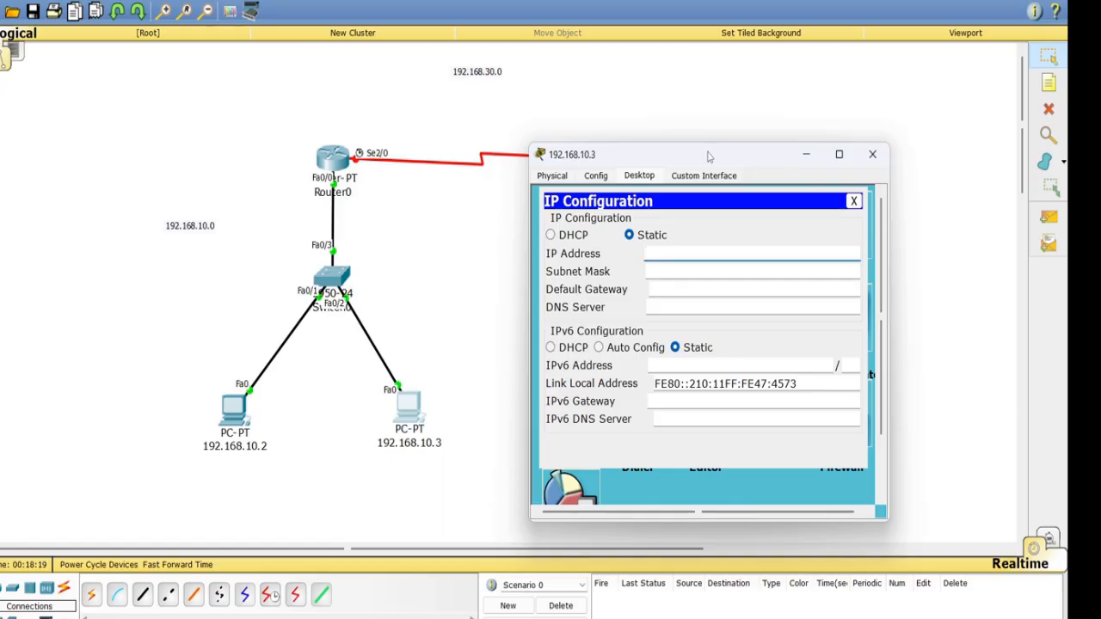
type("192.168.10.3")
left_click(698, 272)
left_click(692, 287)
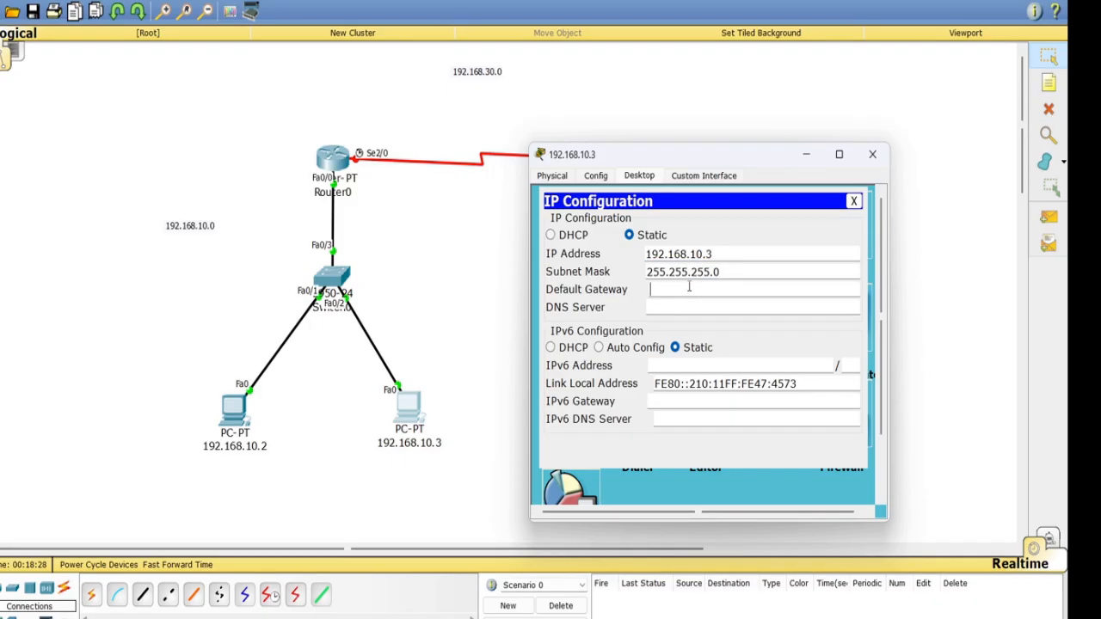
type("192.168.10.1")
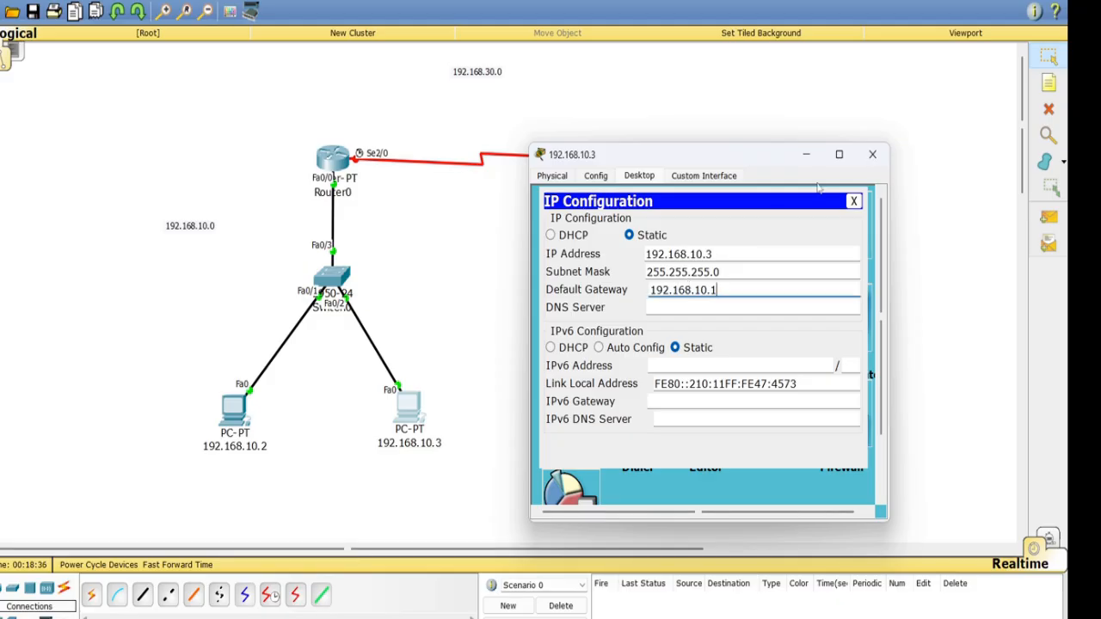
left_click(871, 155)
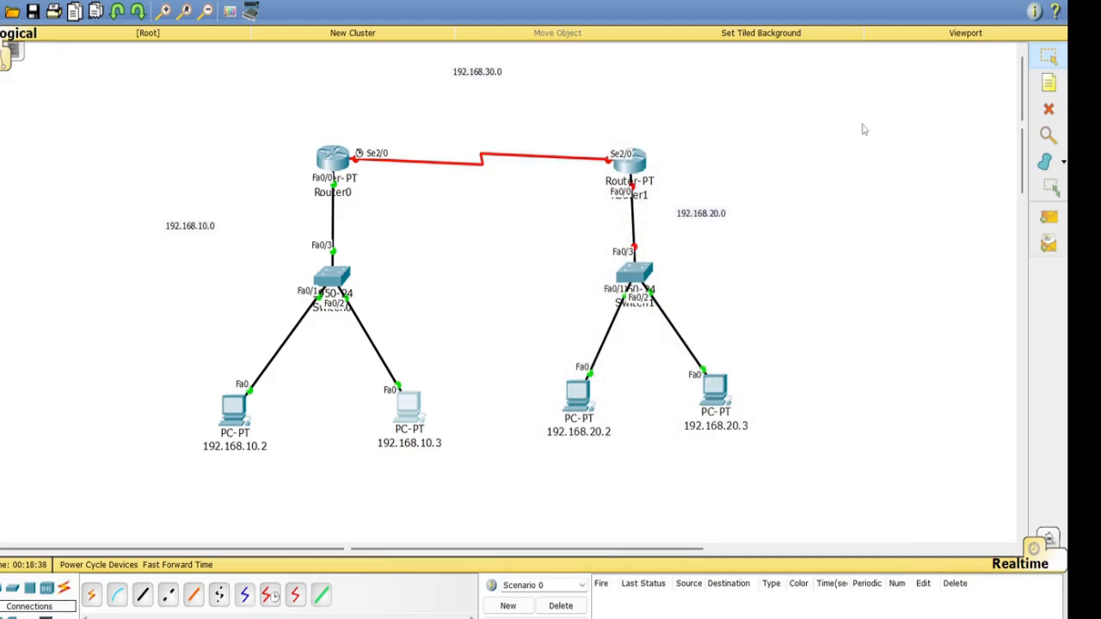
- Configure Router1's FastEthernet0/0 with IP address 192.168.20.1 and subnet mask 255.255.255.0, and turn the port on
left_click(639, 166)
left_click_drag(553, 162, 385, 137)
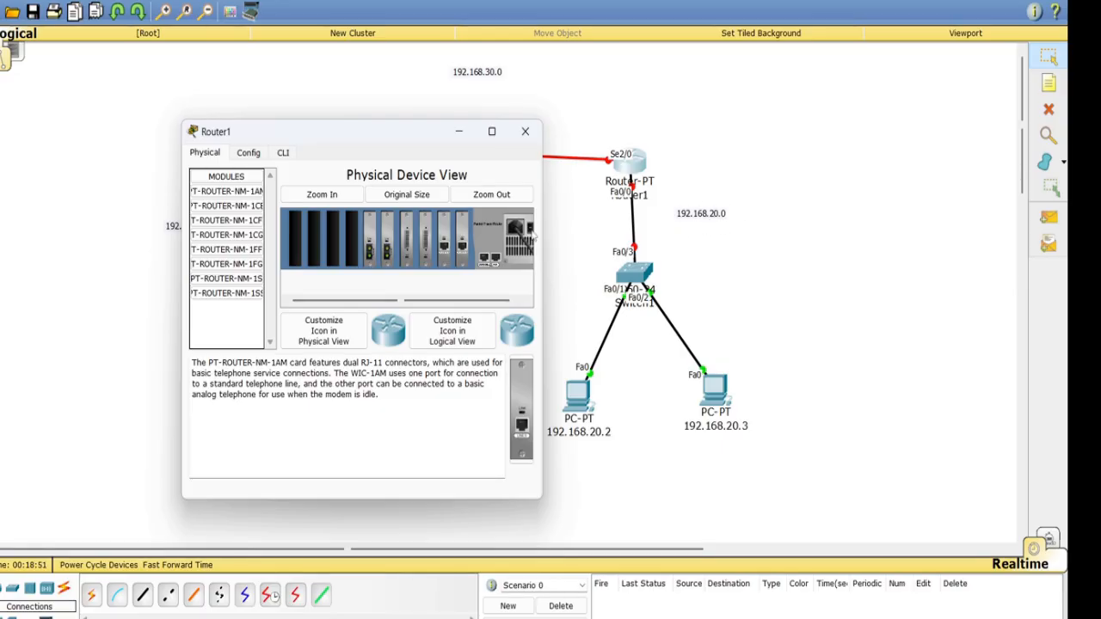
left_click(249, 153)
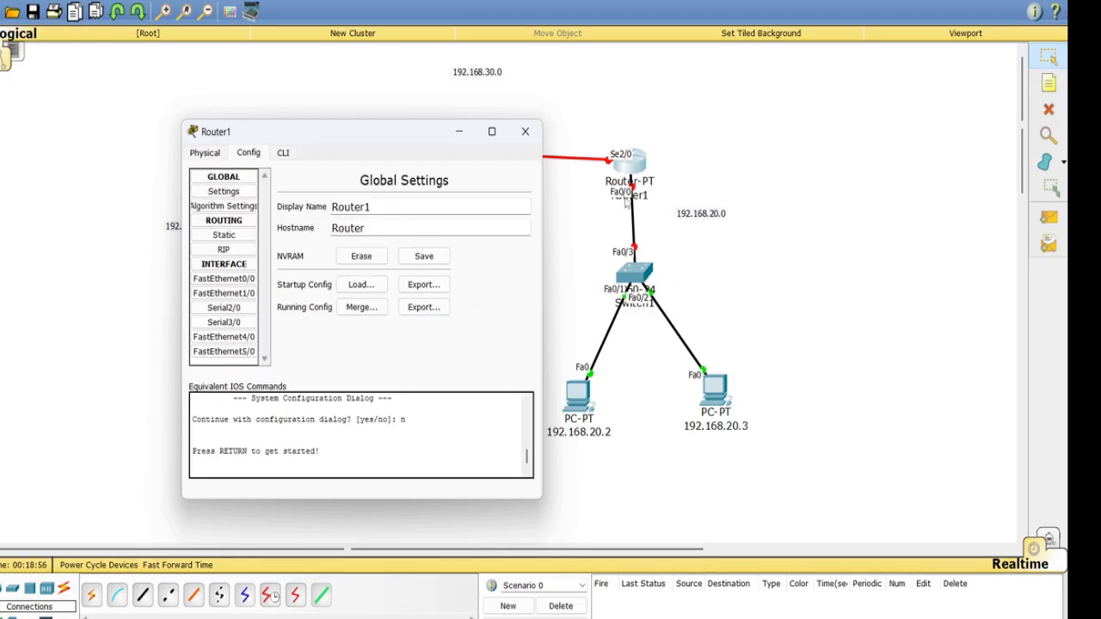
left_click(230, 280)
left_click(423, 284)
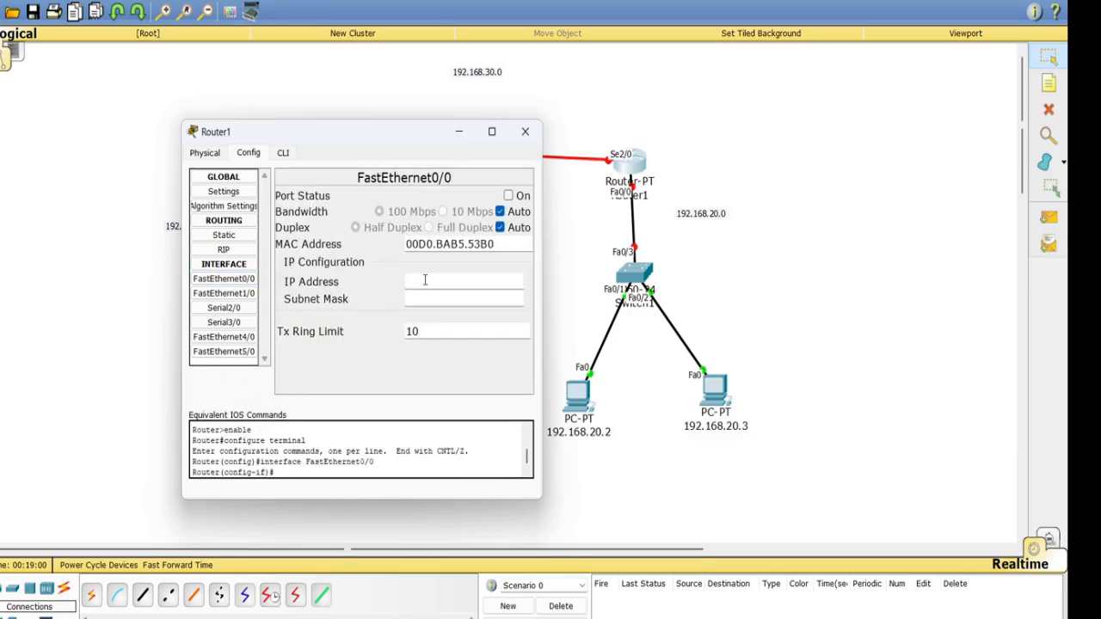
type("192.168.20.1")
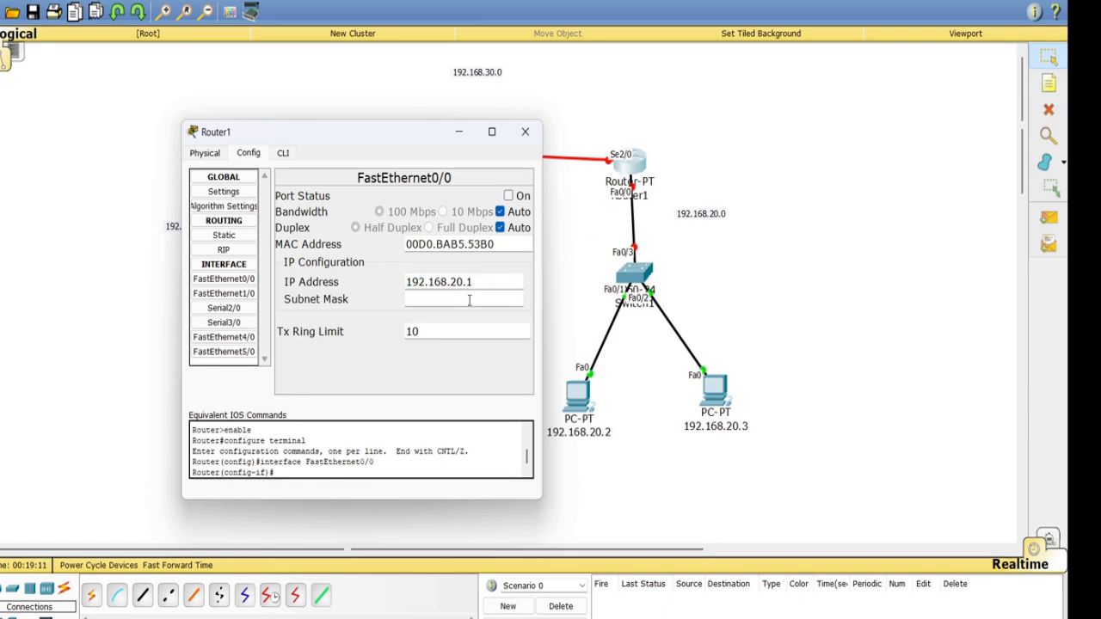
left_click(468, 299)
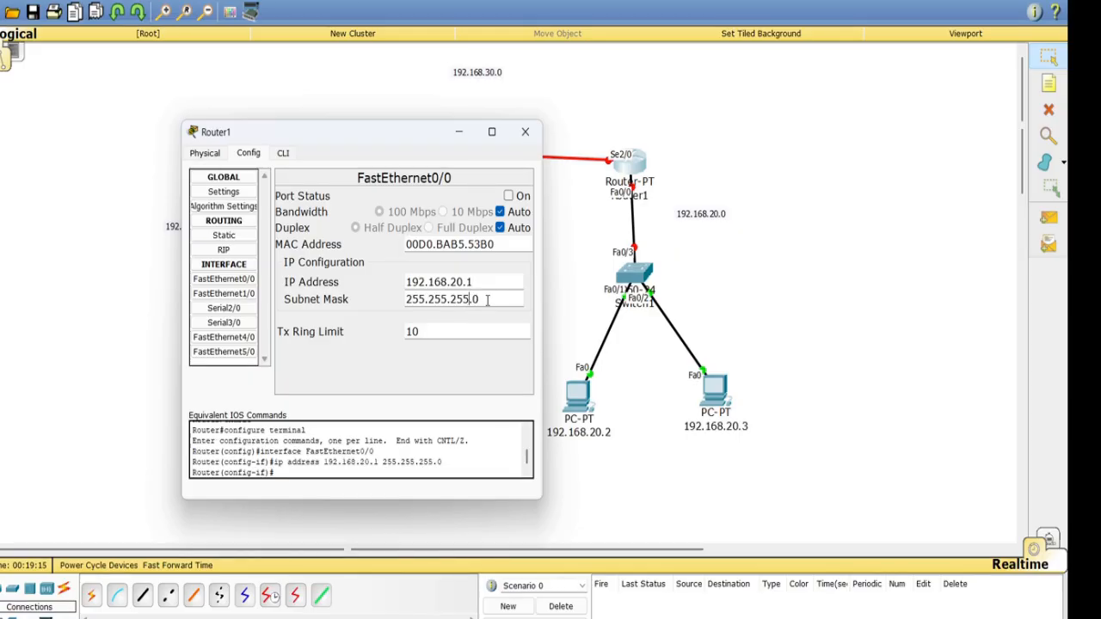
left_click(508, 196)
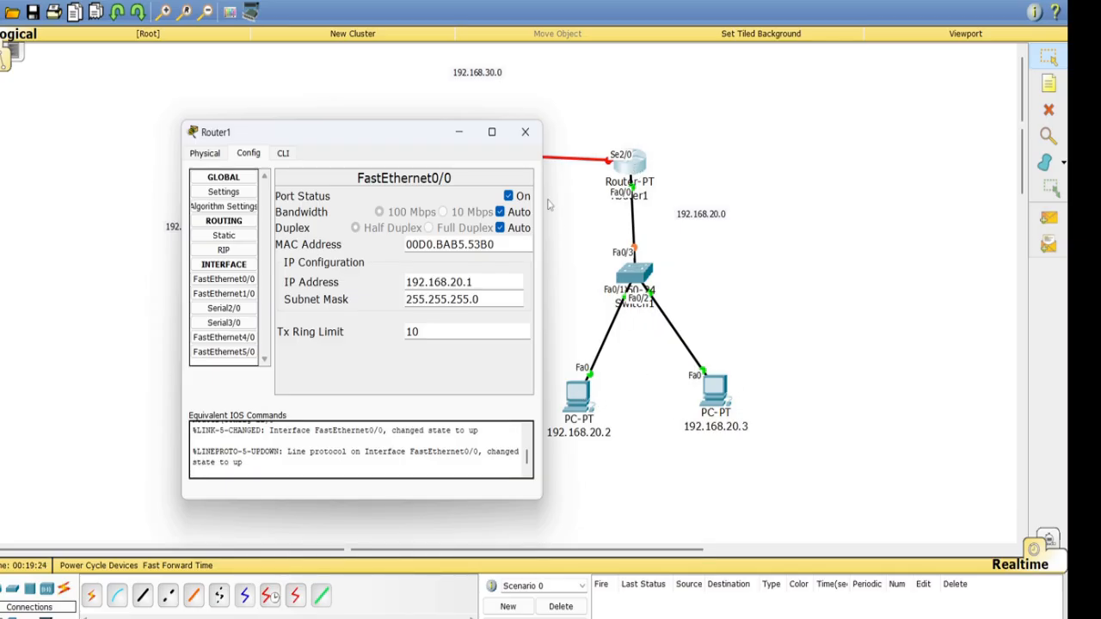
left_click(526, 134)
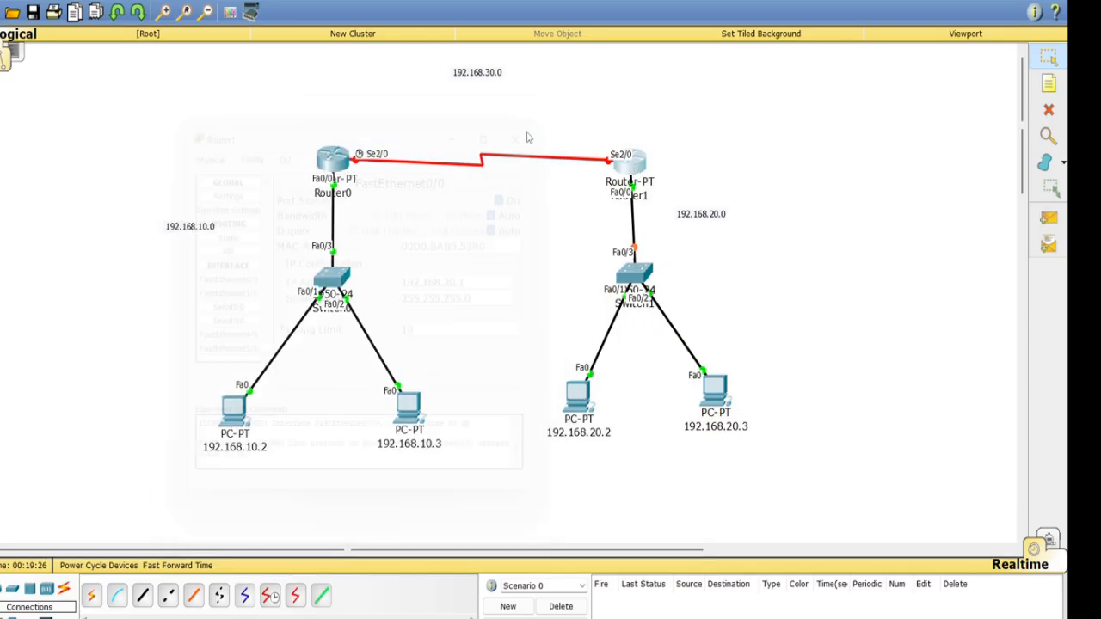
- Assign the PC labelled 192.168.20.2 the IP address 192.168.20.2 and subnet mask 255.255.255.0, with Router1's LAN address as default gateway
left_click(581, 402)
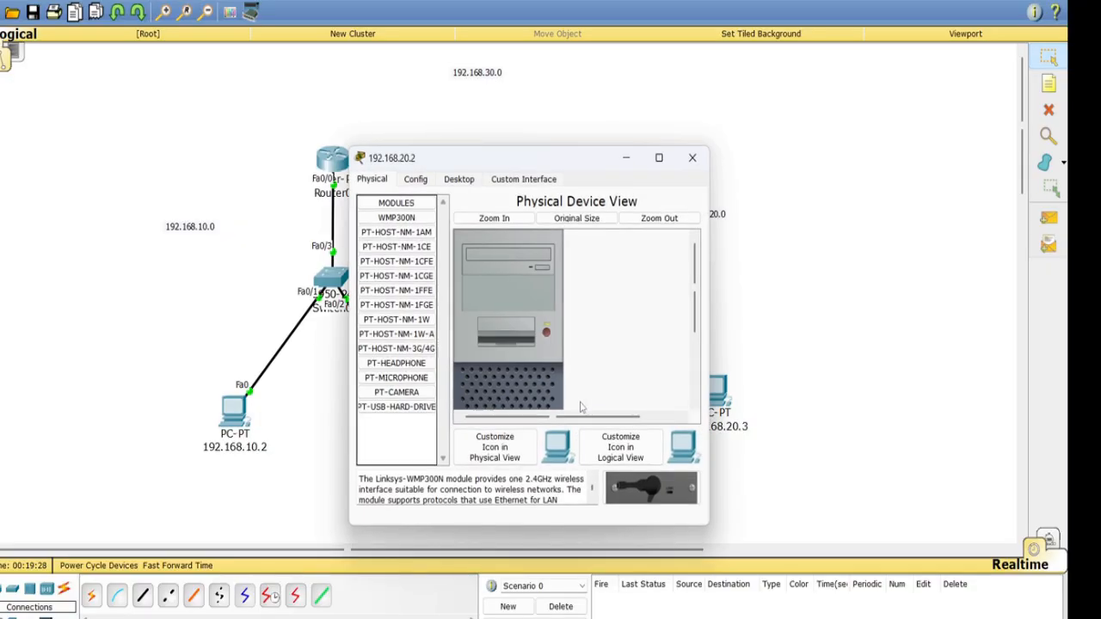
left_click(461, 179)
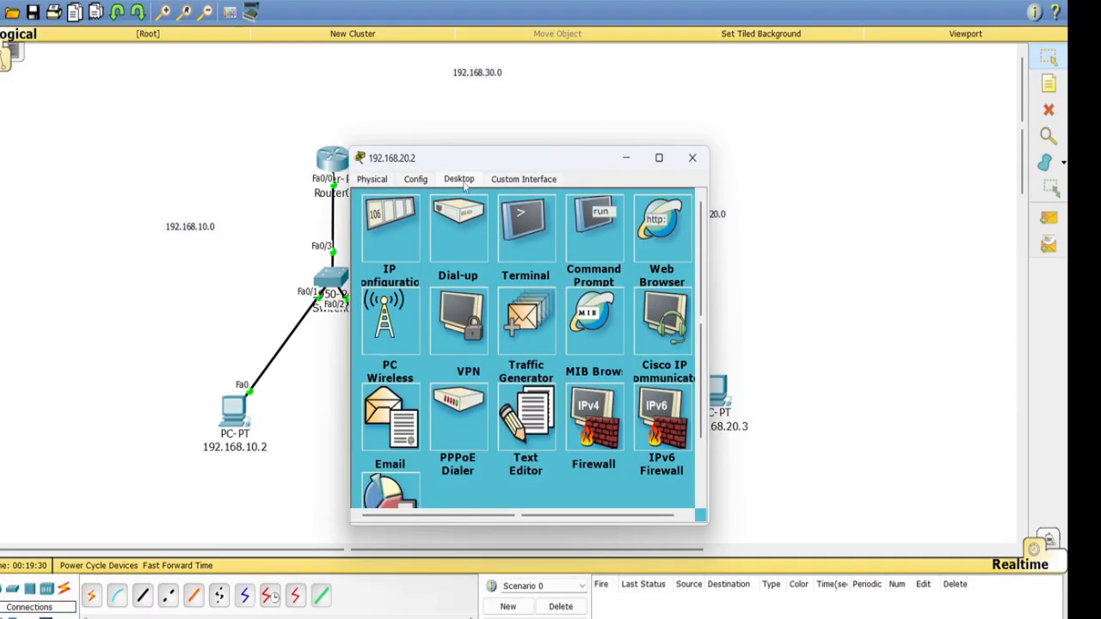
left_click(390, 231)
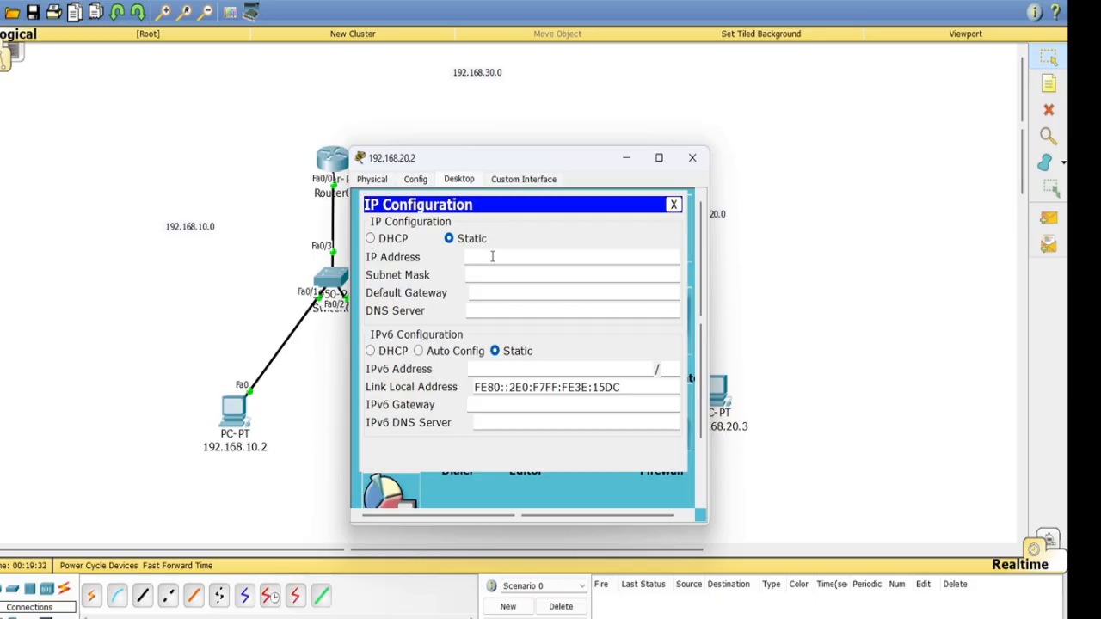
left_click_drag(508, 160, 331, 143)
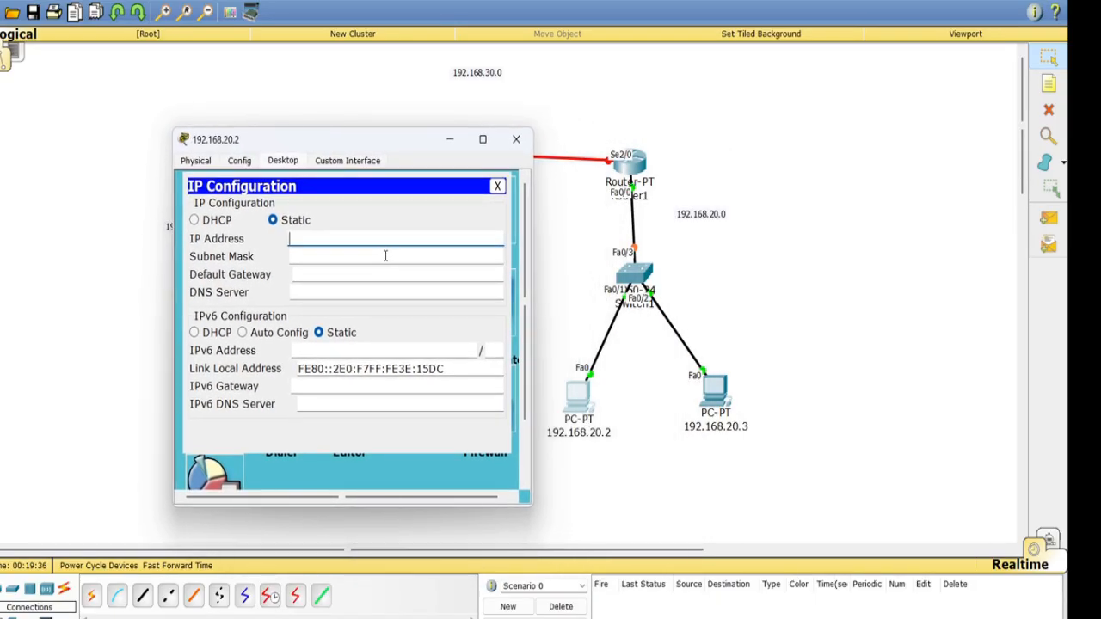
type("192.168.20.2")
left_click(381, 256)
left_click(378, 273)
type("192.168.20.")
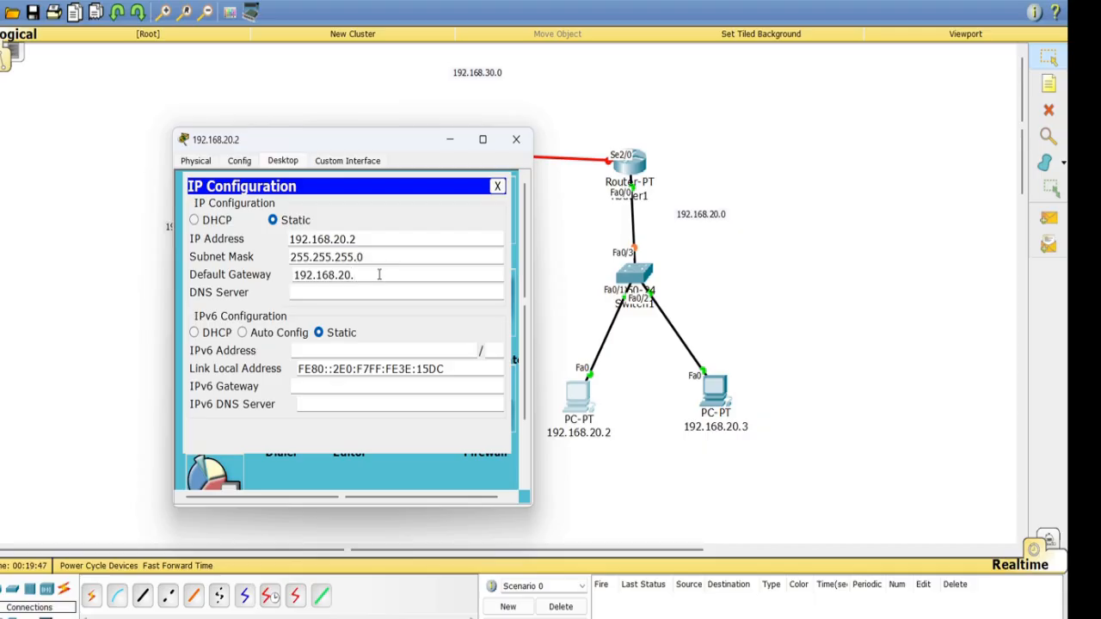
left_click(516, 139)
- Assign the PC labelled 192.168.20.3 the IP address 192.168.20.3, subnet mask 255.255.255.0 and default gateway 192.168.20.1
left_click(712, 401)
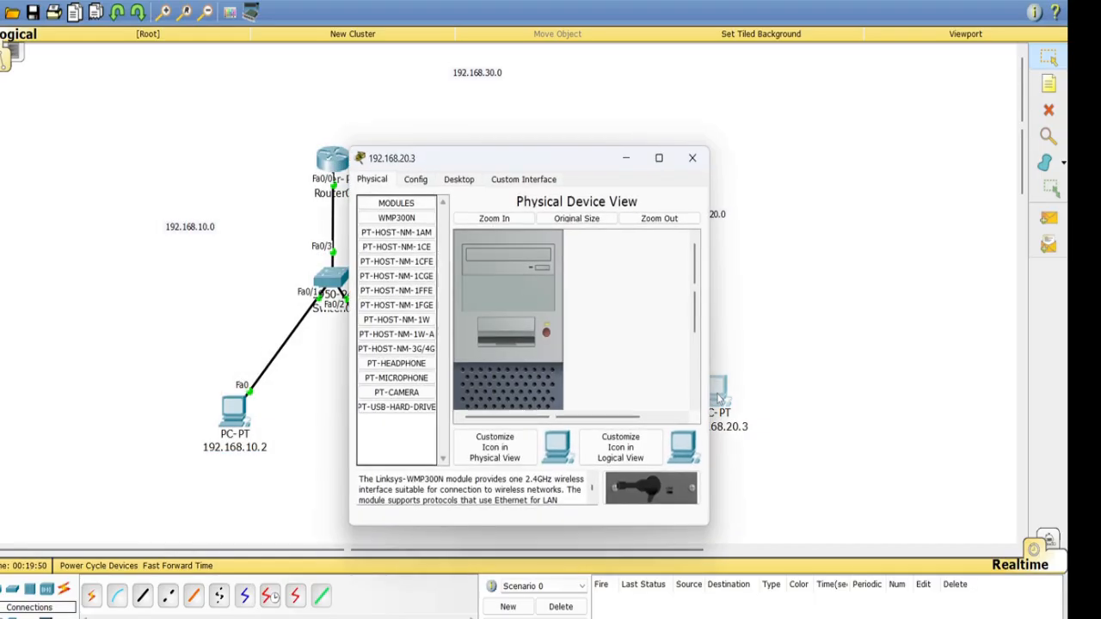
left_click_drag(486, 165, 300, 145)
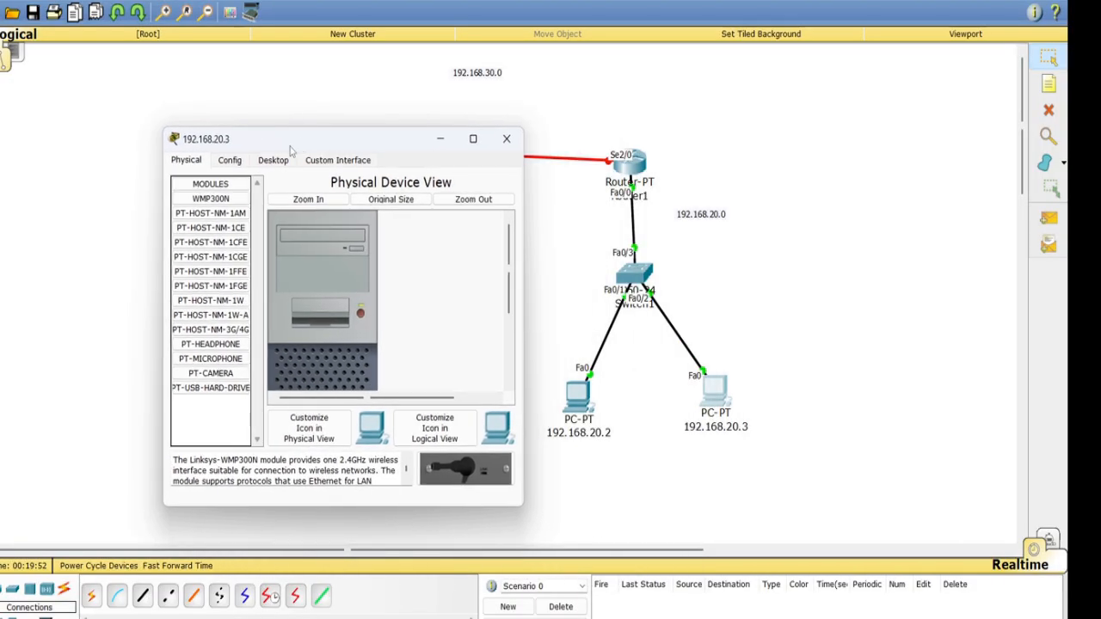
left_click(272, 161)
left_click(213, 223)
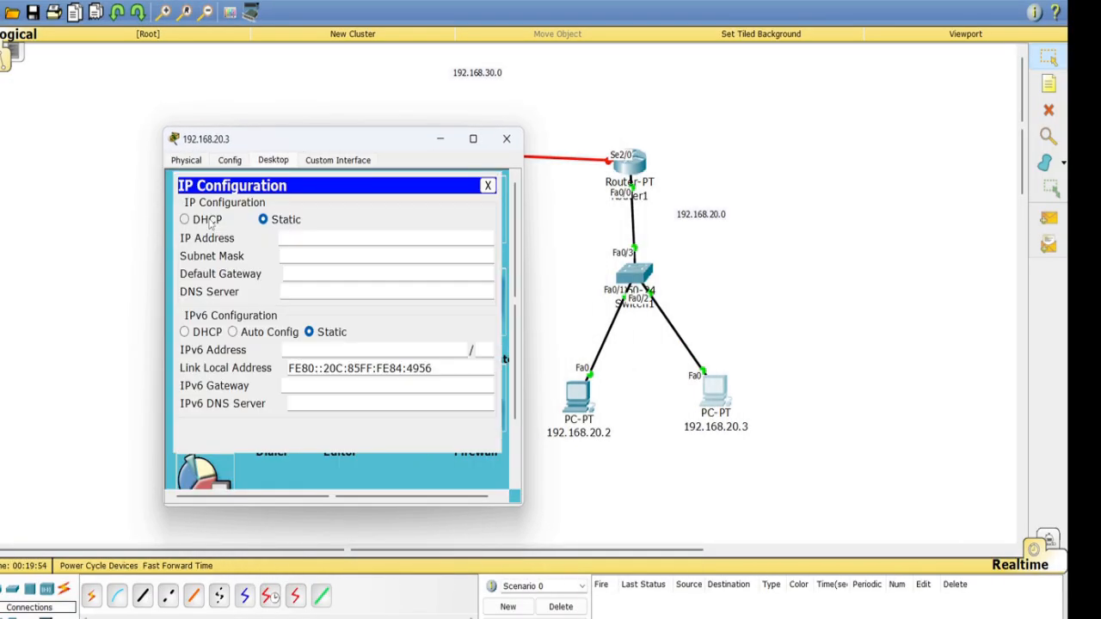
left_click(299, 237)
type("192.168.20.3")
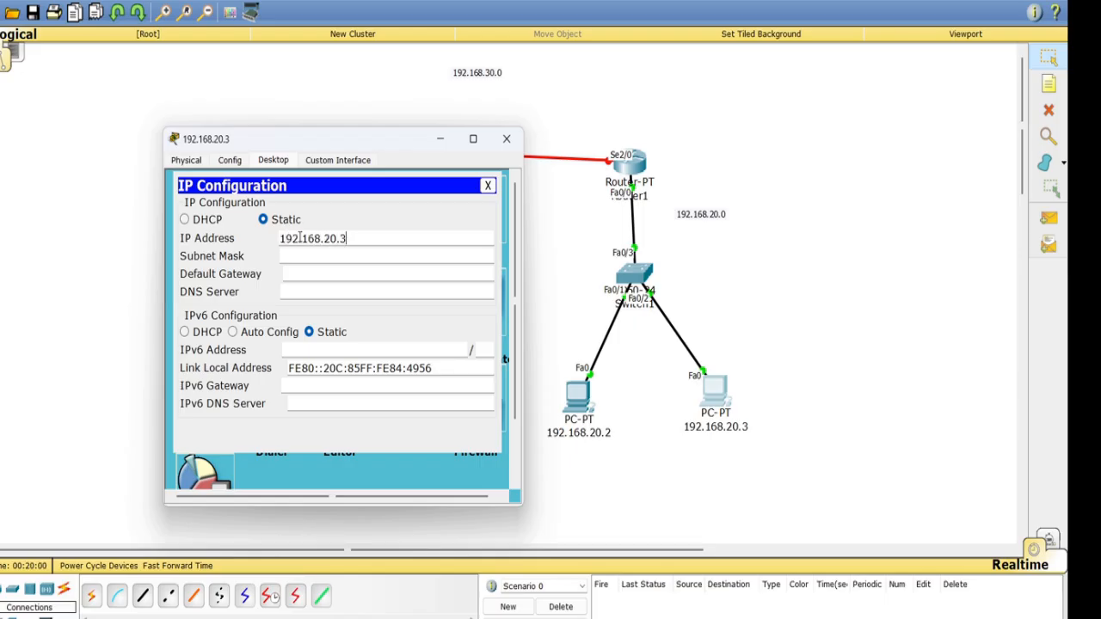
left_click(305, 272)
type("192.168.")
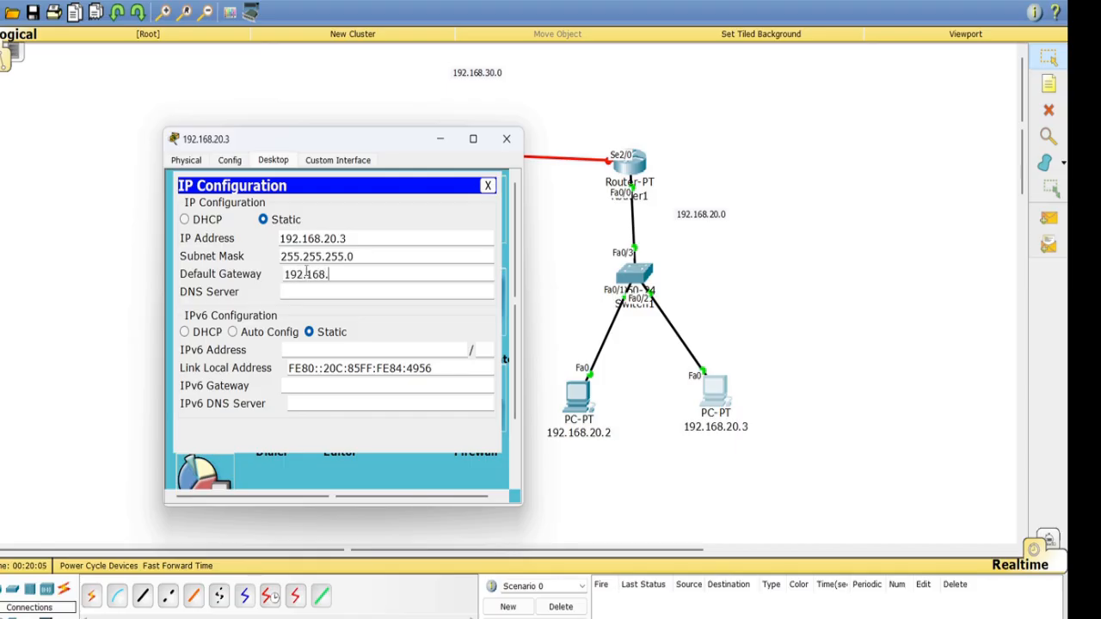
type("20.1")
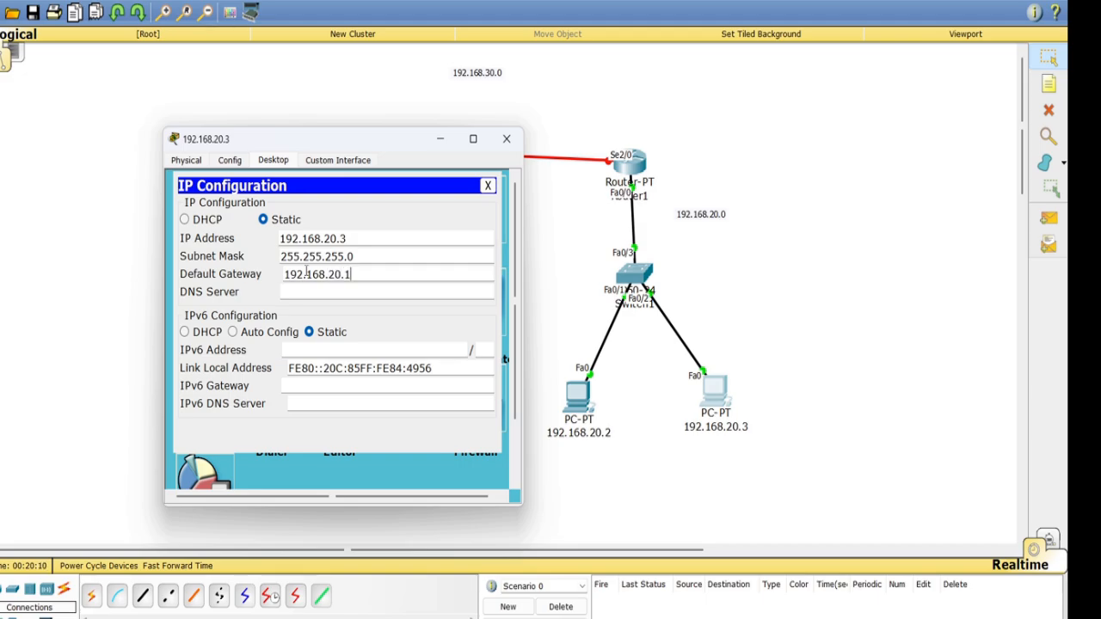
left_click(506, 140)
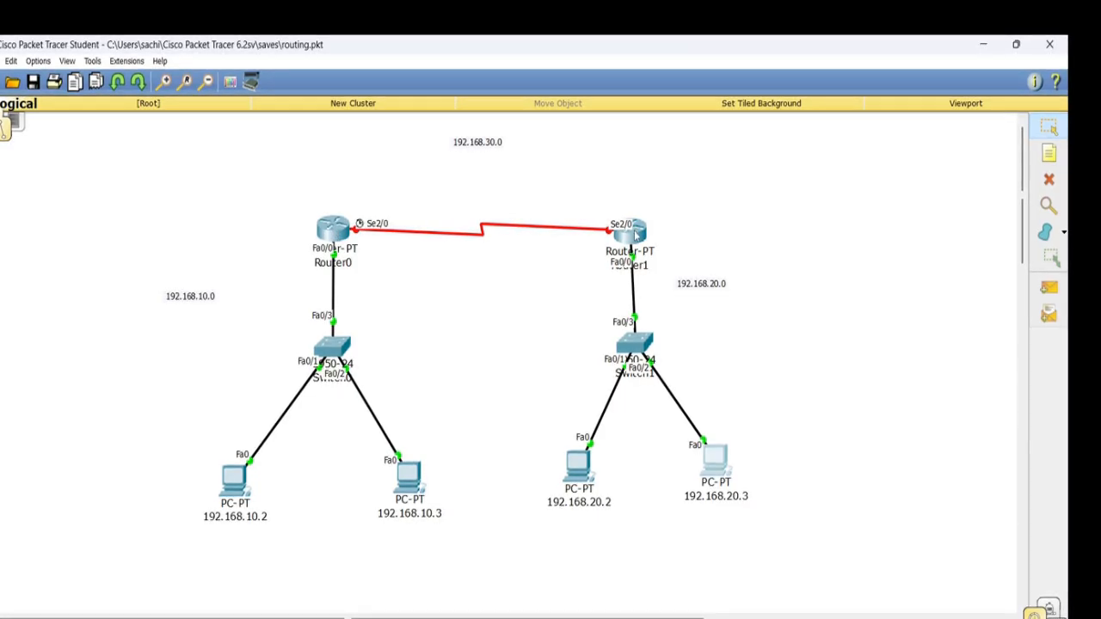
- Configure Router0's Serial2/0 with IP address 192.168.30.1 and subnet mask 255.255.255.0, and turn the port on
left_click(335, 228)
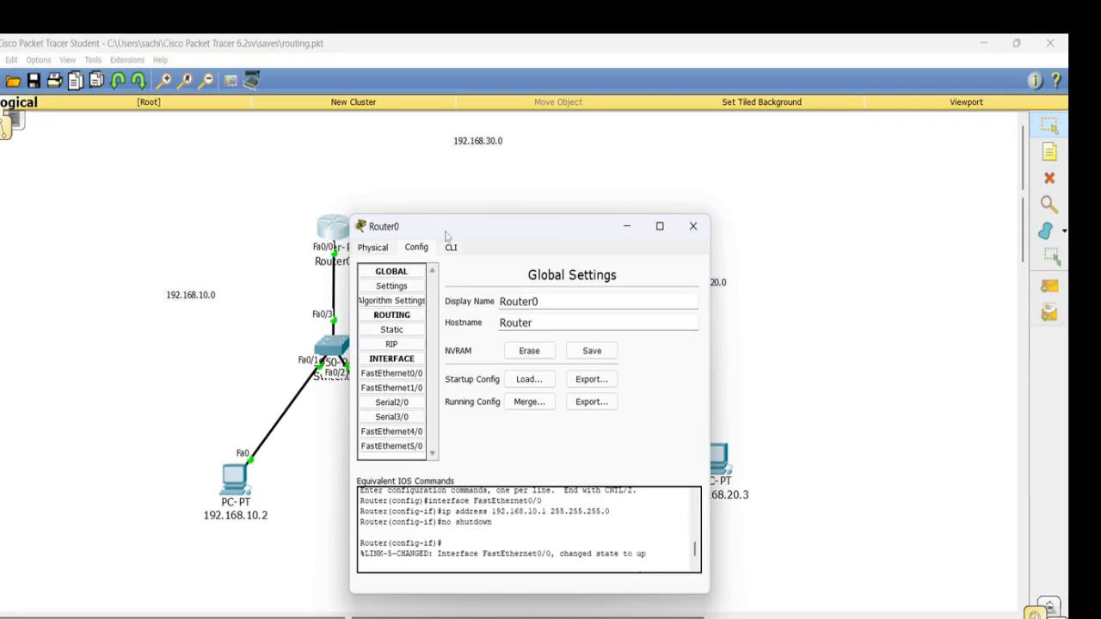
left_click_drag(503, 231, 504, 293)
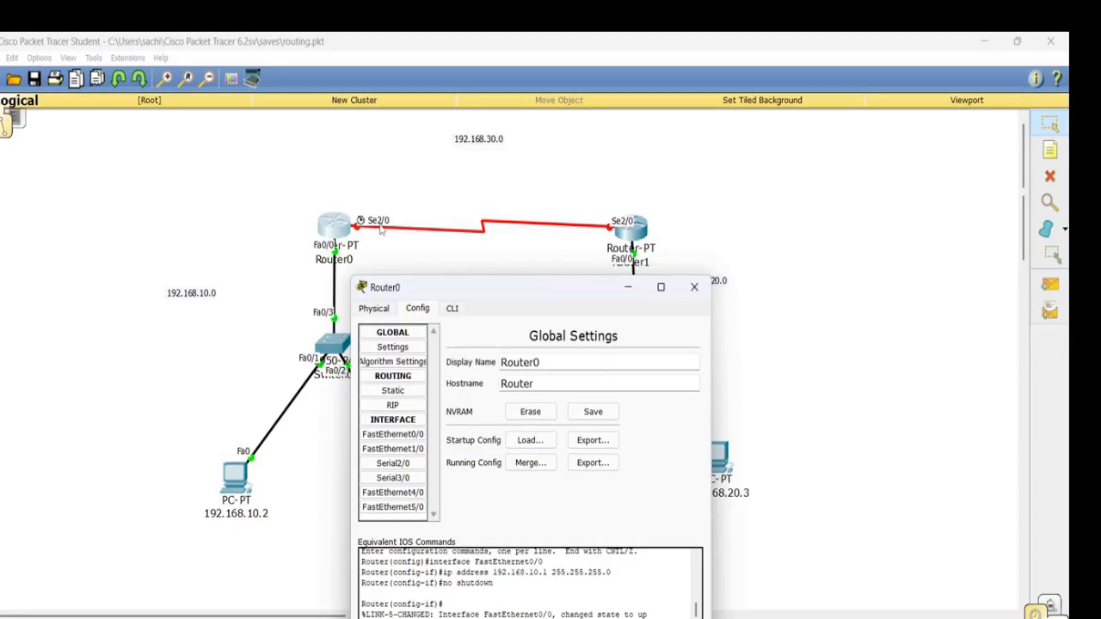
left_click(393, 464)
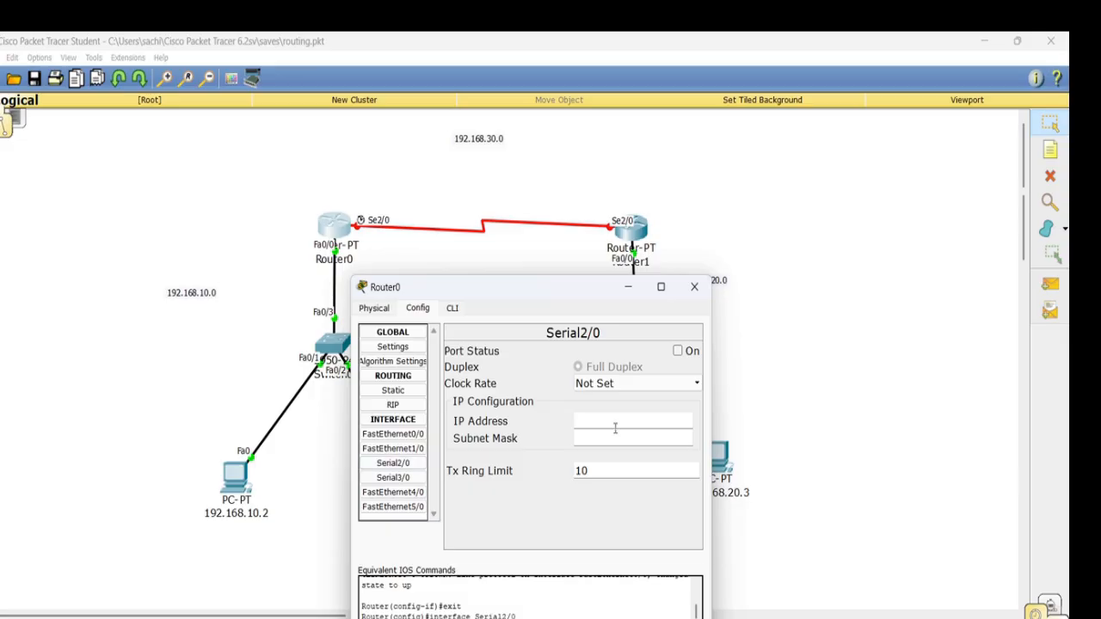
type("1")
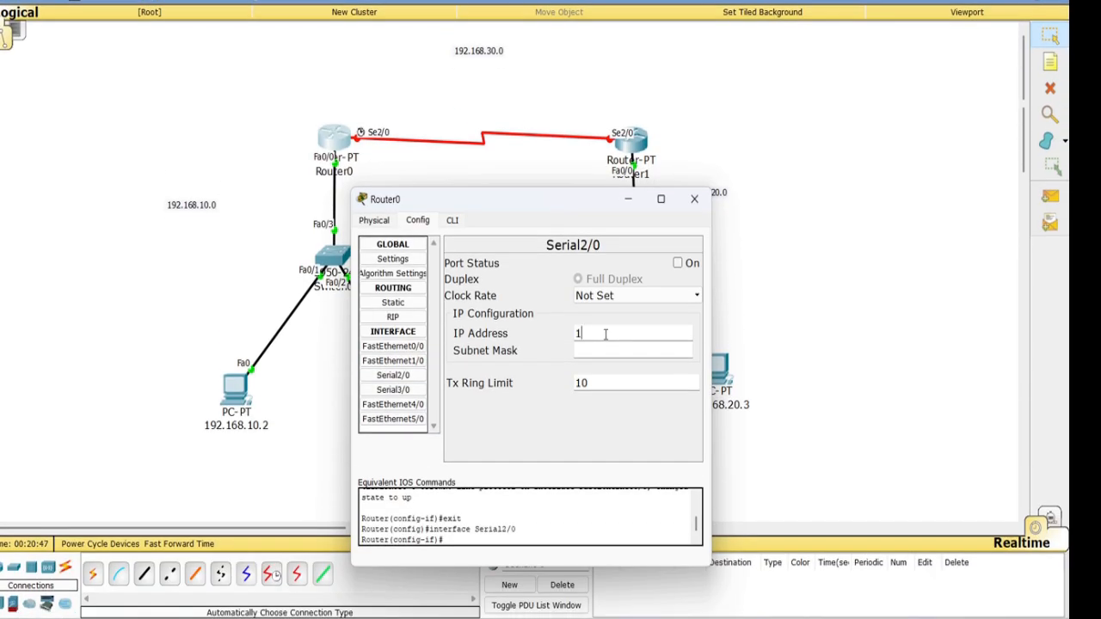
type("92.168.30.1")
left_click(610, 350)
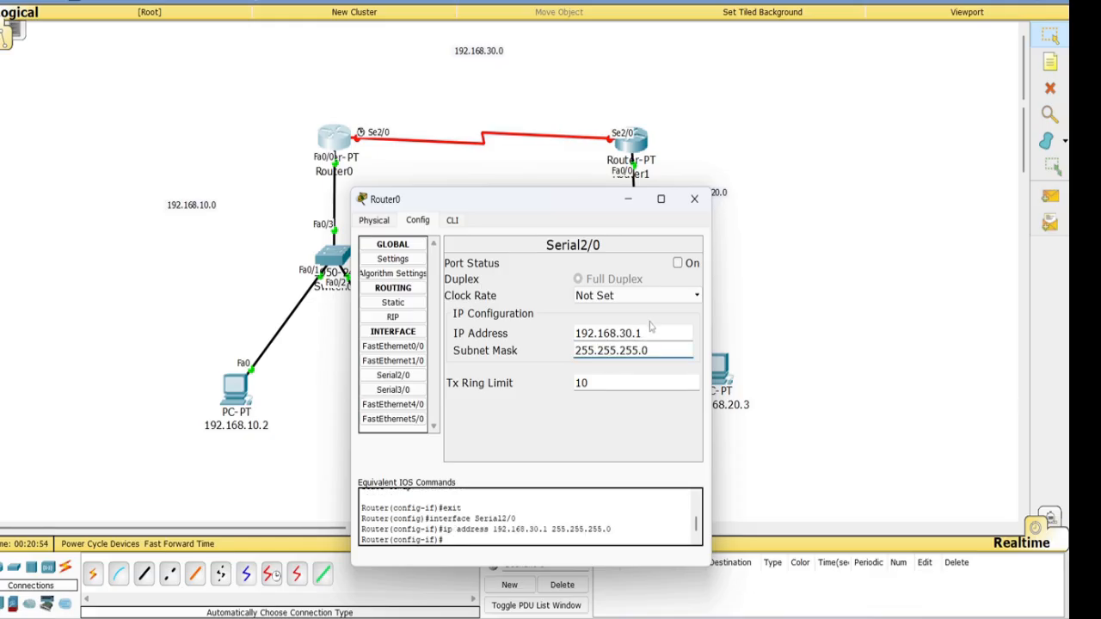
left_click(678, 264)
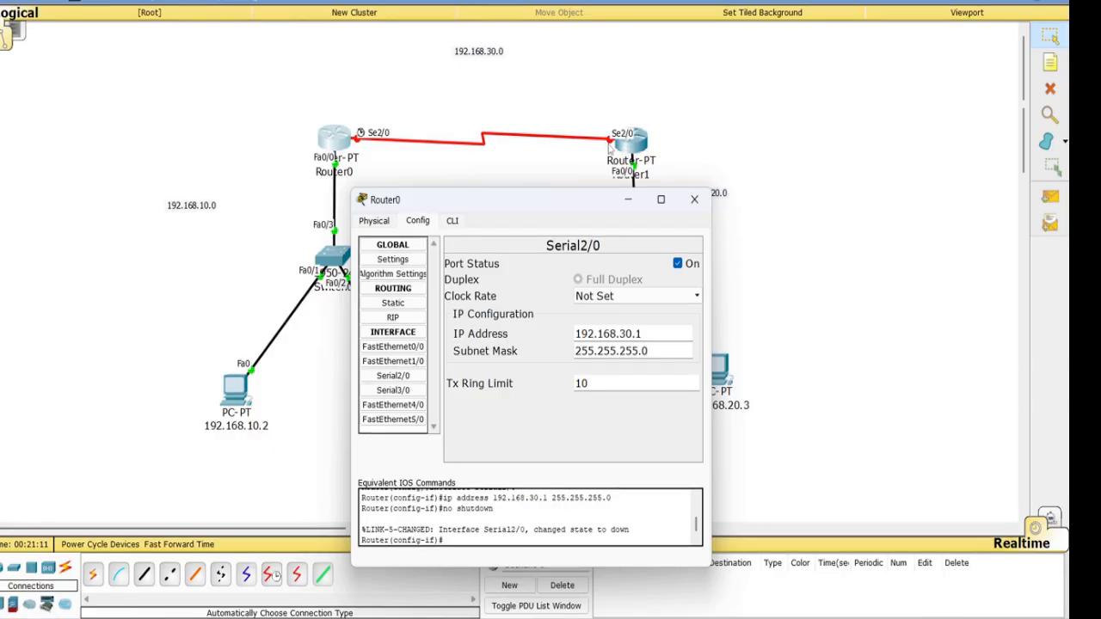
left_click(696, 201)
- Configure Router1's Serial2/0 with IP address 192.168.30.2 and subnet mask 255.255.255.0, and turn the port on
left_click(635, 143)
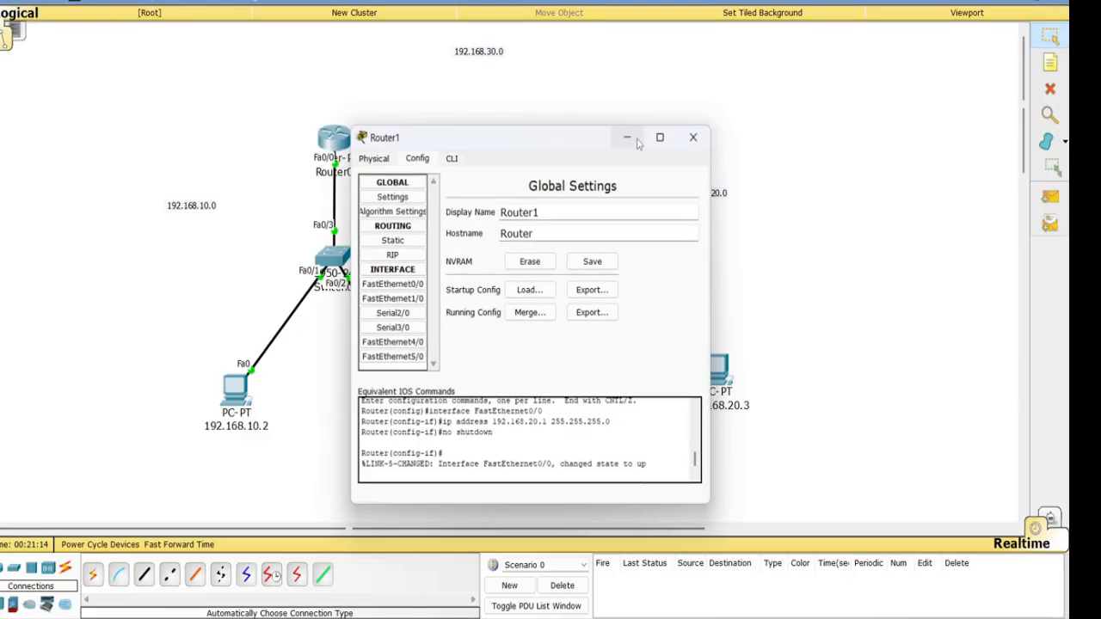
left_click_drag(571, 142, 685, 209)
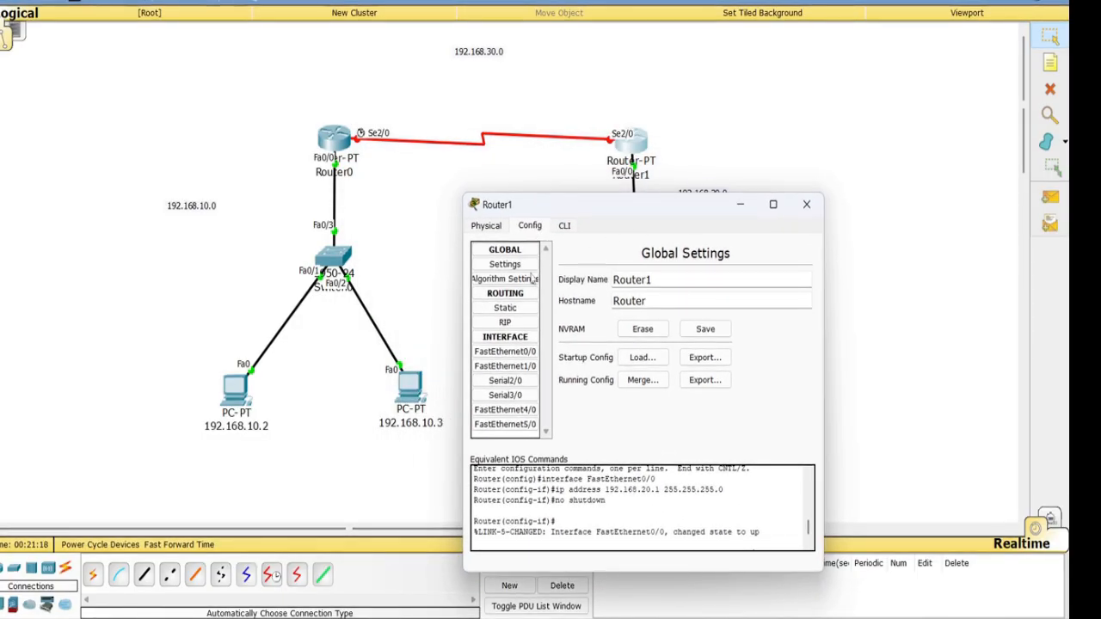
left_click(511, 385)
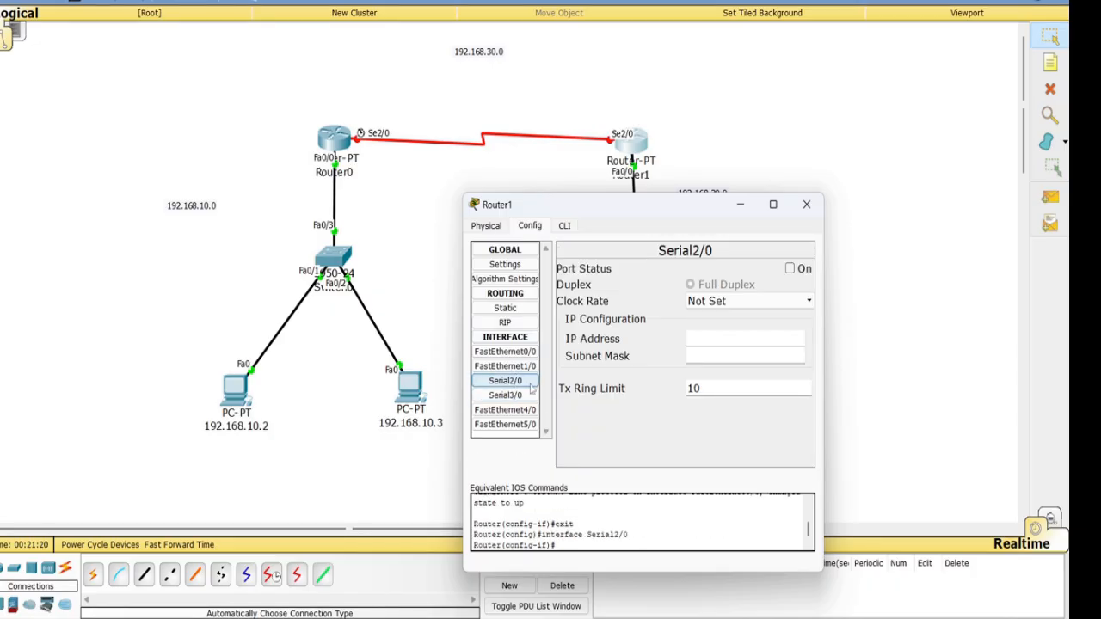
left_click(720, 339)
type("192.168")
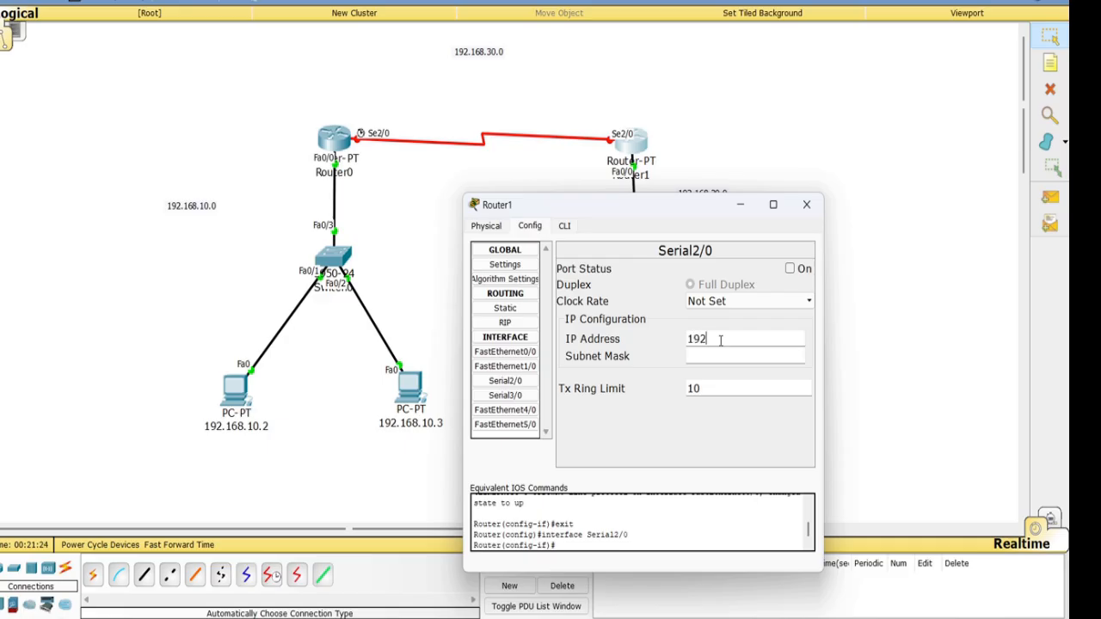
type(".30.2")
left_click(727, 355)
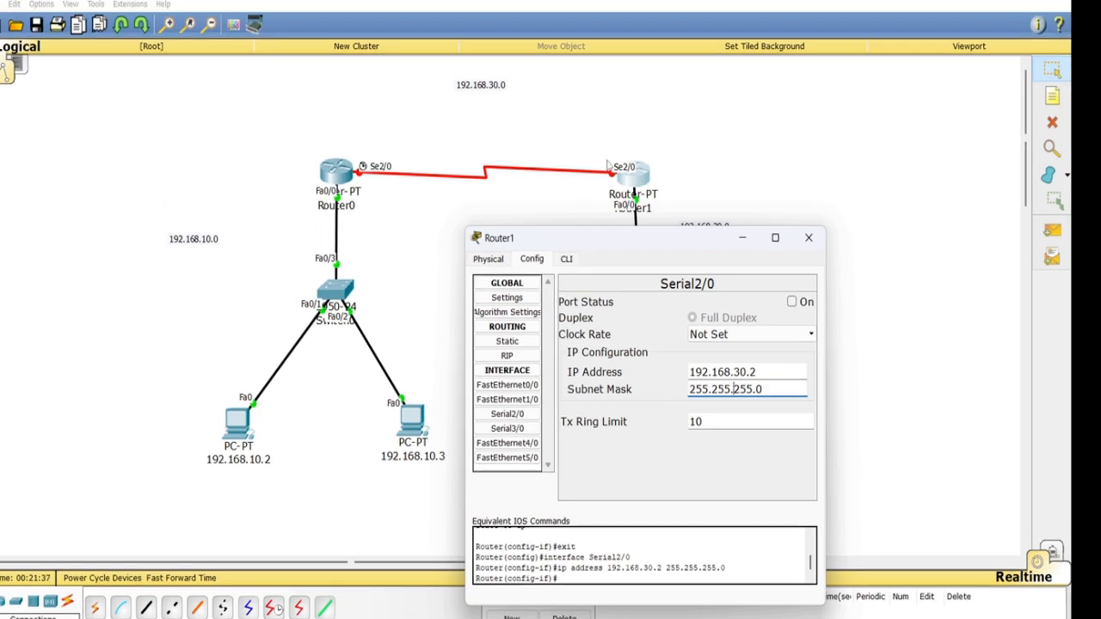
left_click(792, 302)
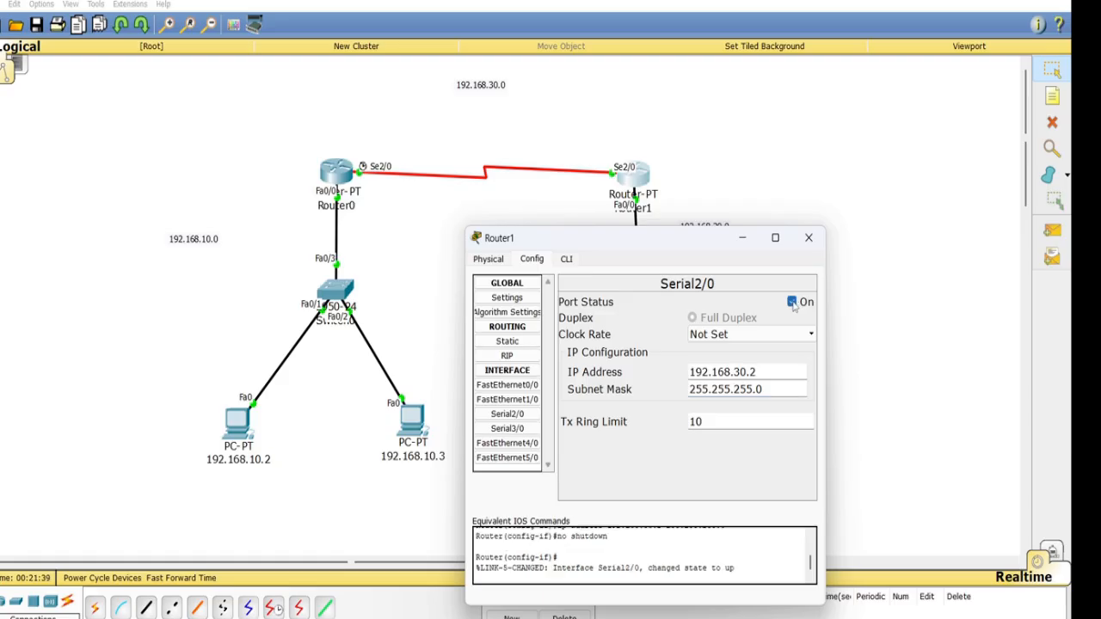
left_click(812, 240)
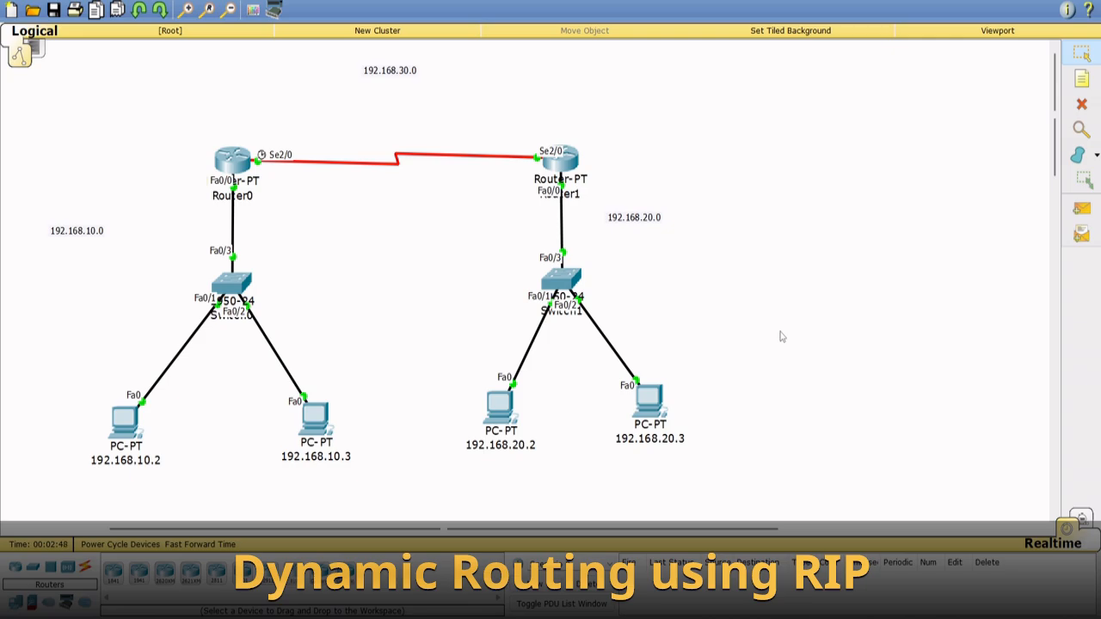
- Add the networks 192.168.10.0 and 192.168.30.0 to Router0's RIP routing
left_click(234, 168)
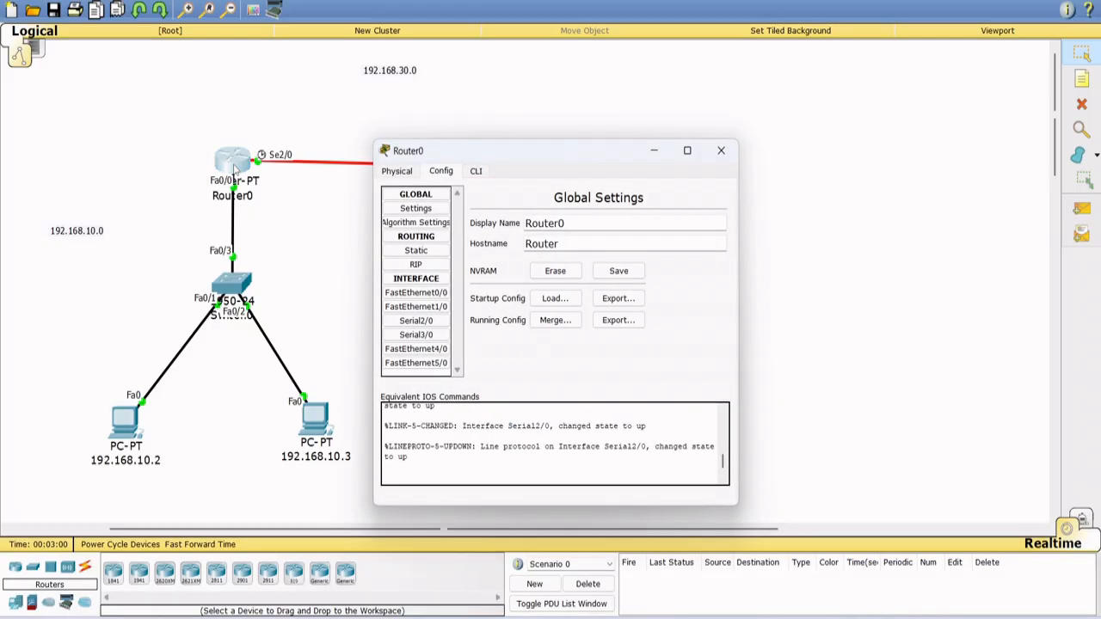
left_click_drag(543, 163, 585, 223)
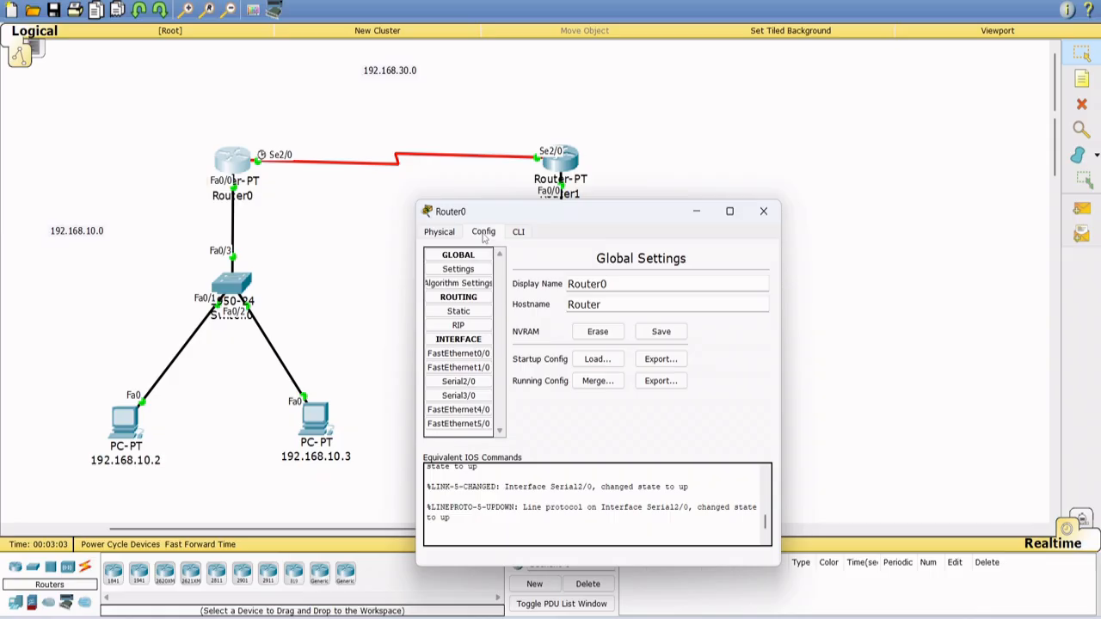
left_click(458, 325)
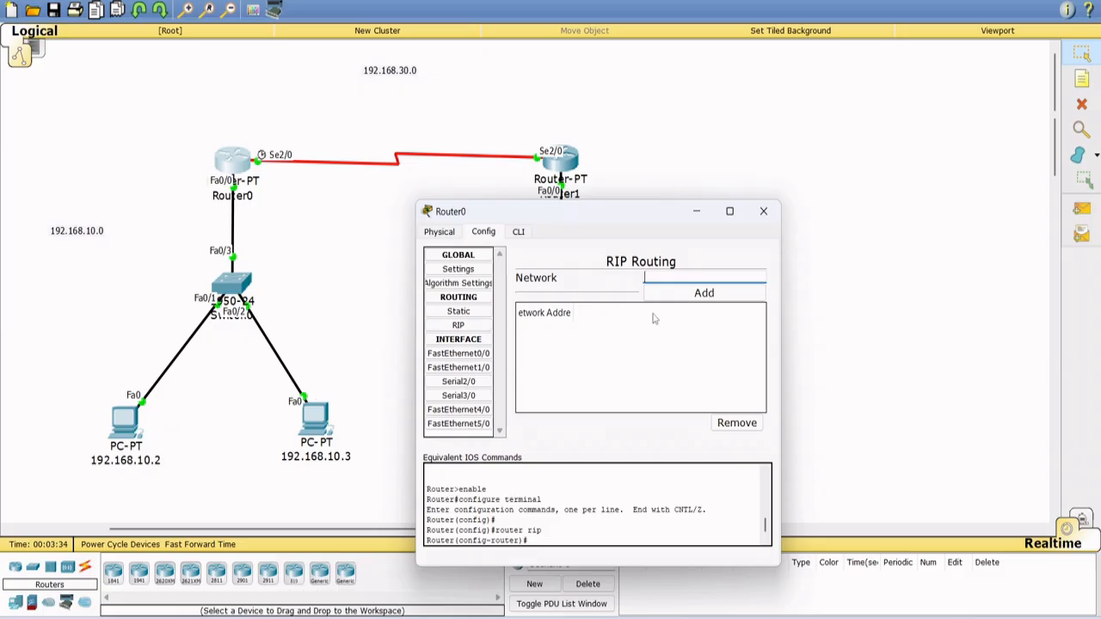
left_click(666, 277)
type("192.168.10.0")
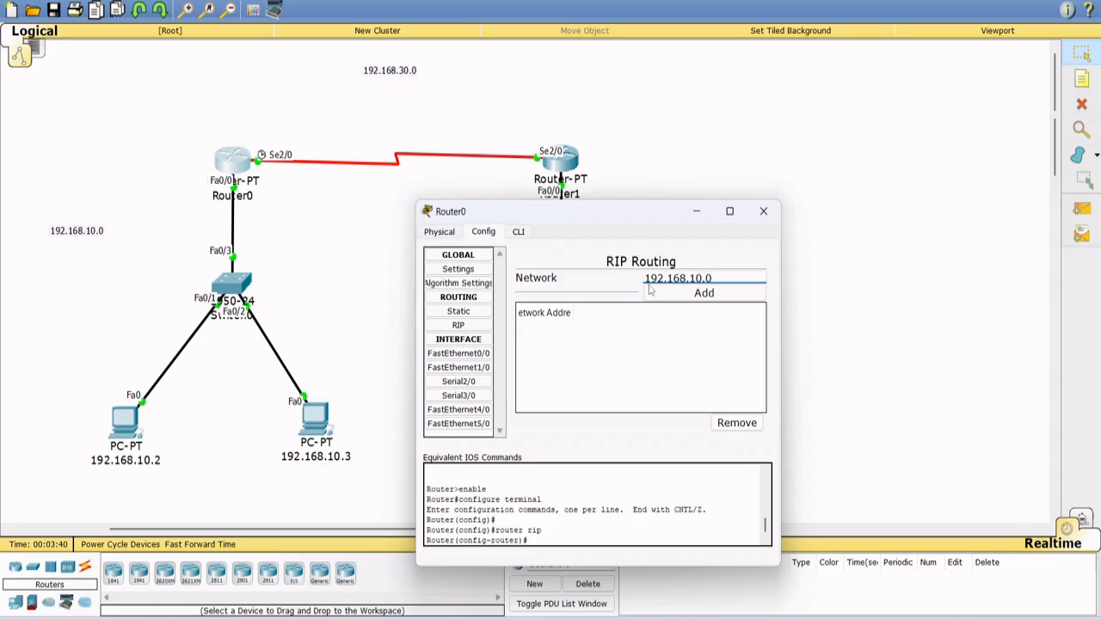
left_click(701, 293)
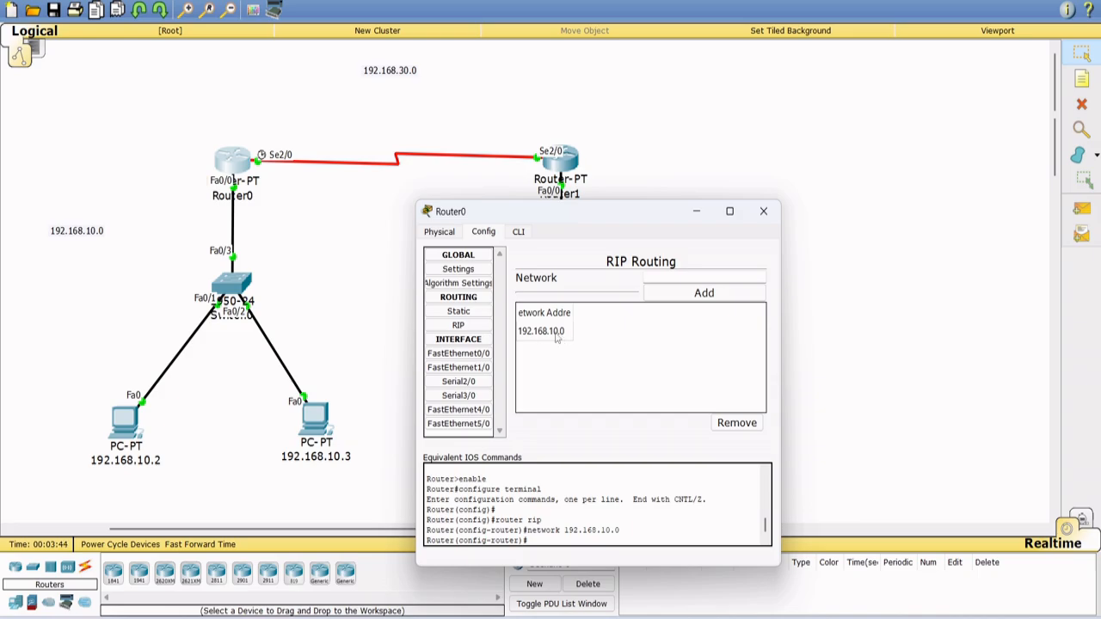
left_click(681, 278)
type("192.168.30.0")
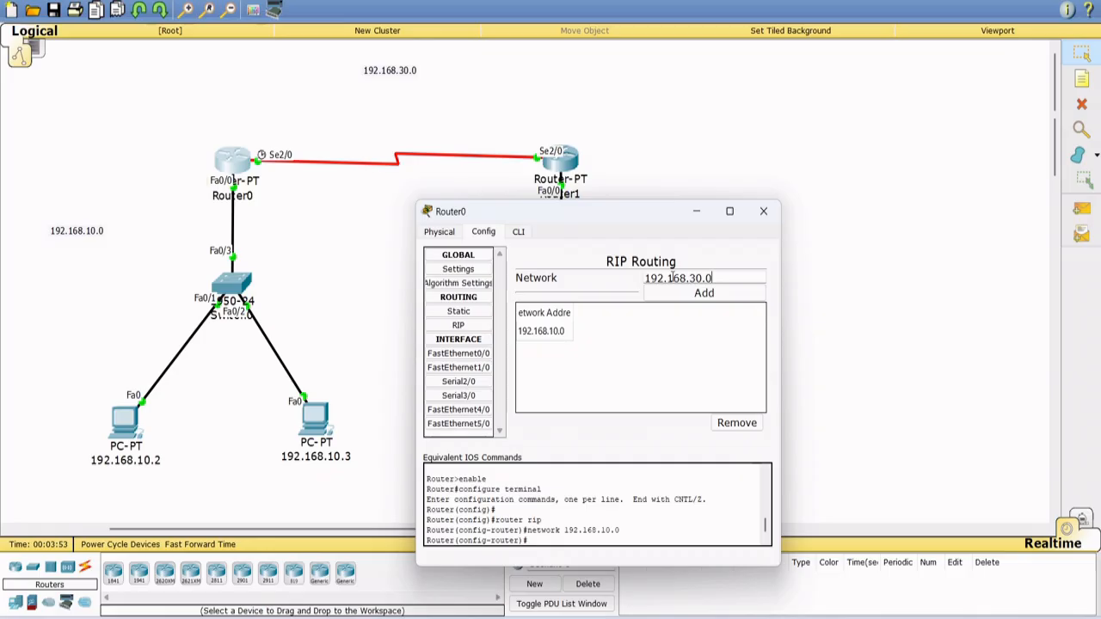
left_click(663, 295)
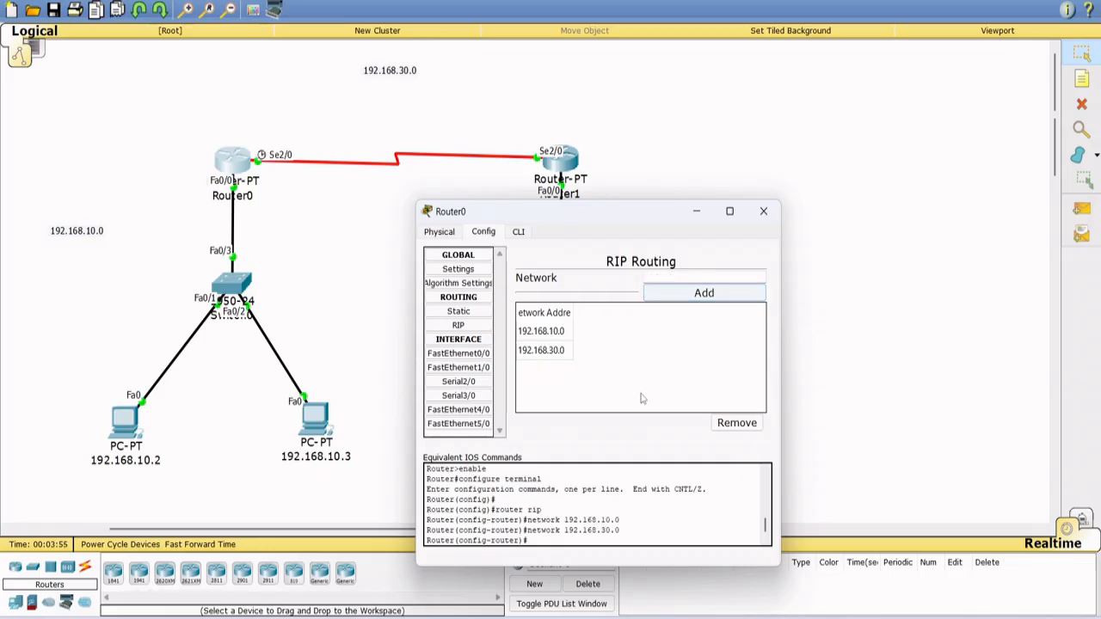
- Save Router0's configuration to NVRAM and close its settings
left_click(468, 270)
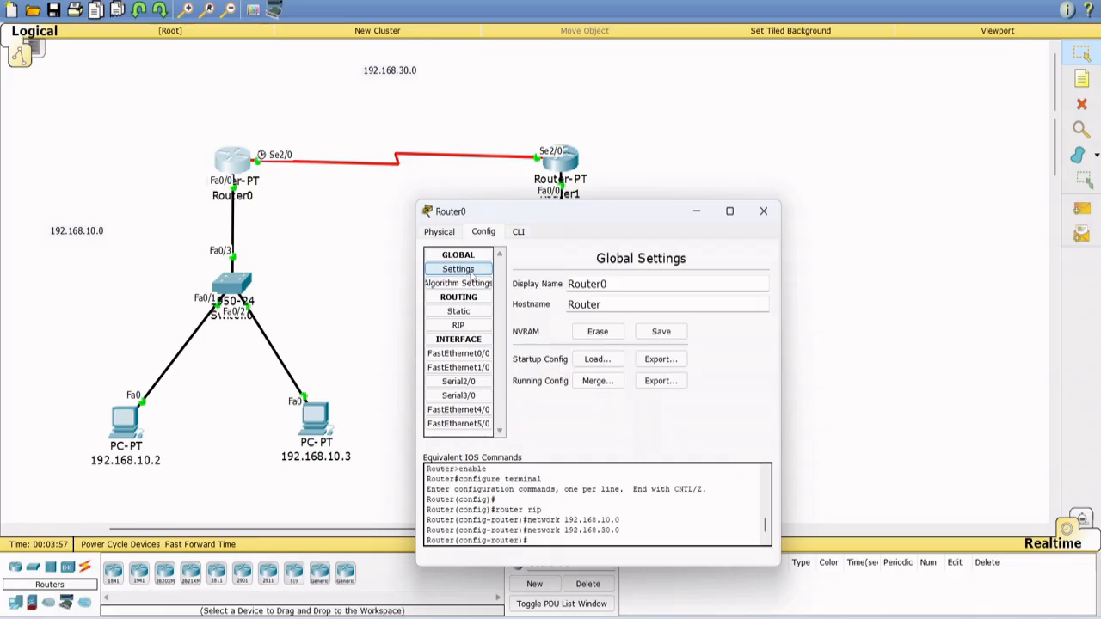
left_click(657, 333)
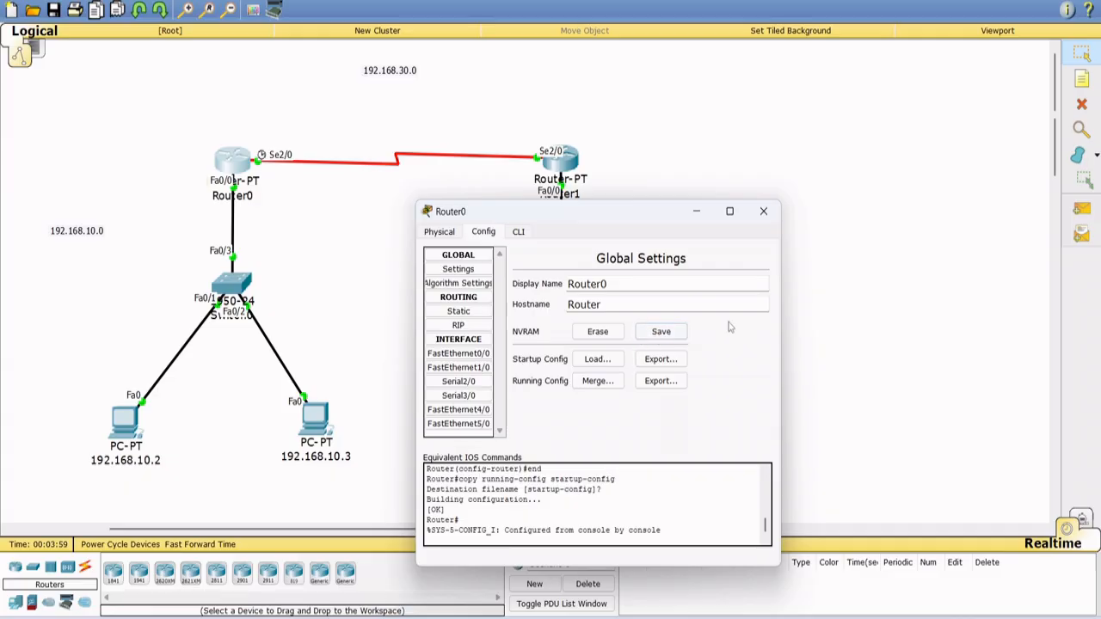
left_click(772, 213)
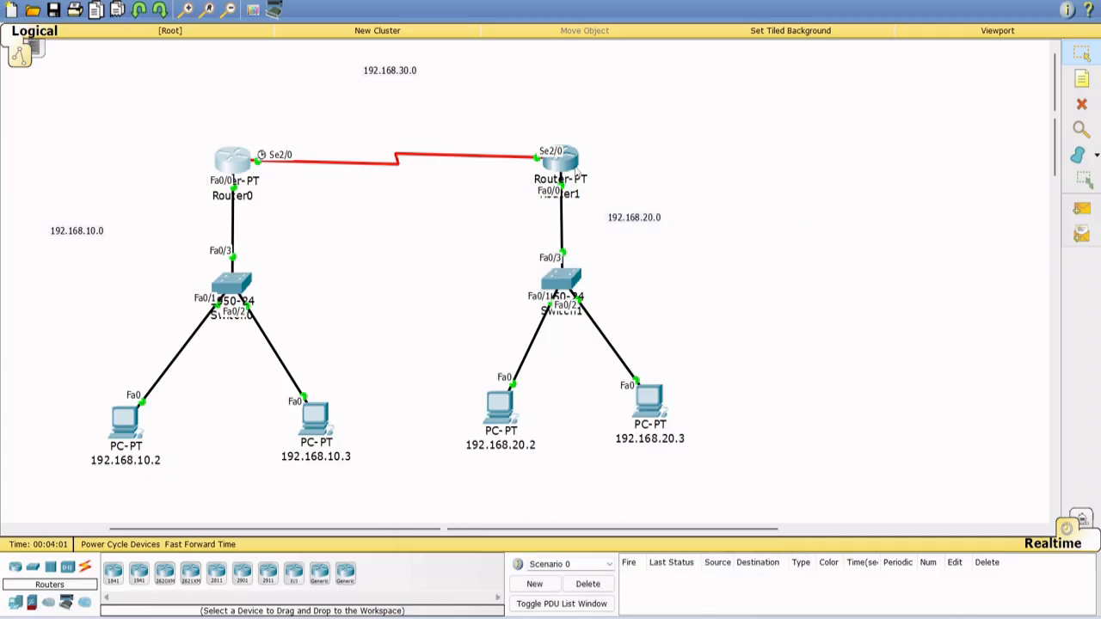
- Add the networks 192.168.20.0 and 192.168.30.0 to Router1's RIP routing
left_click(564, 162)
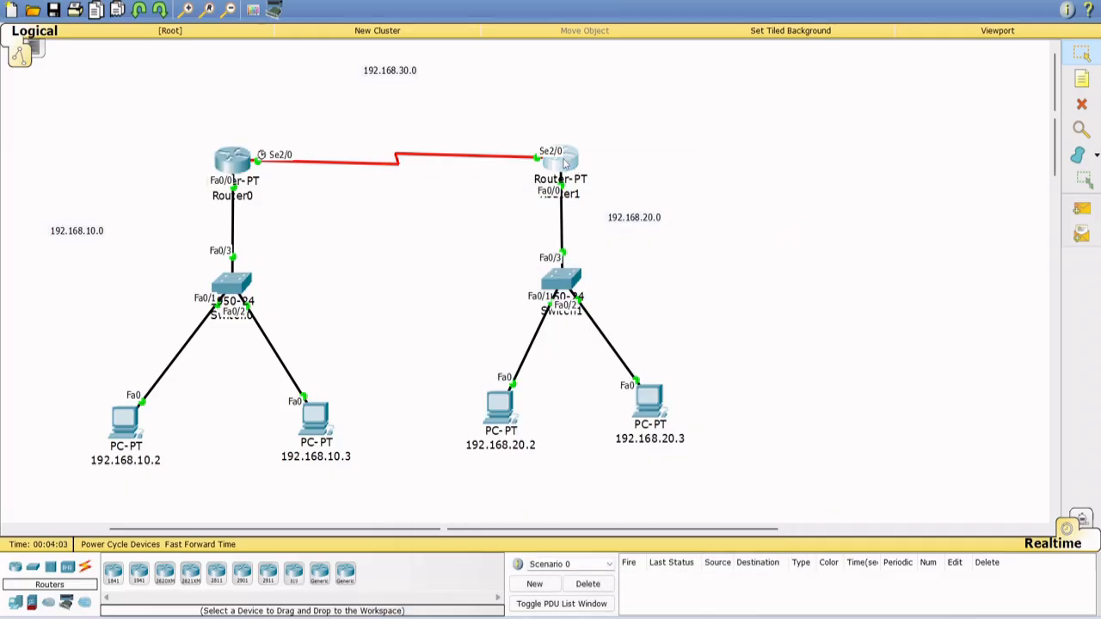
left_click_drag(564, 161, 785, 269)
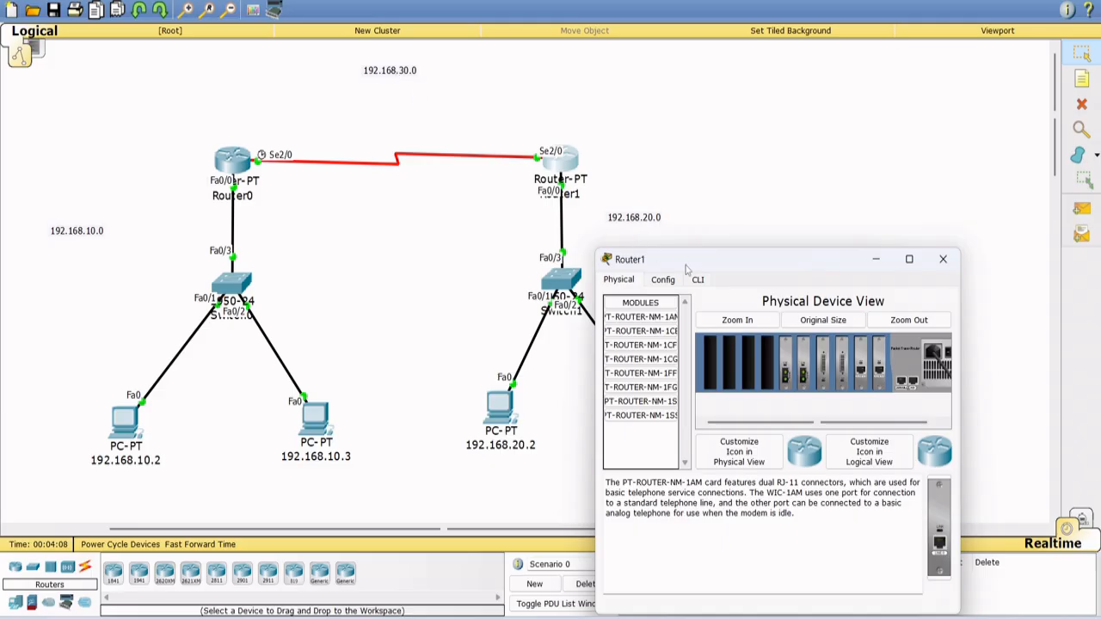
left_click(667, 284)
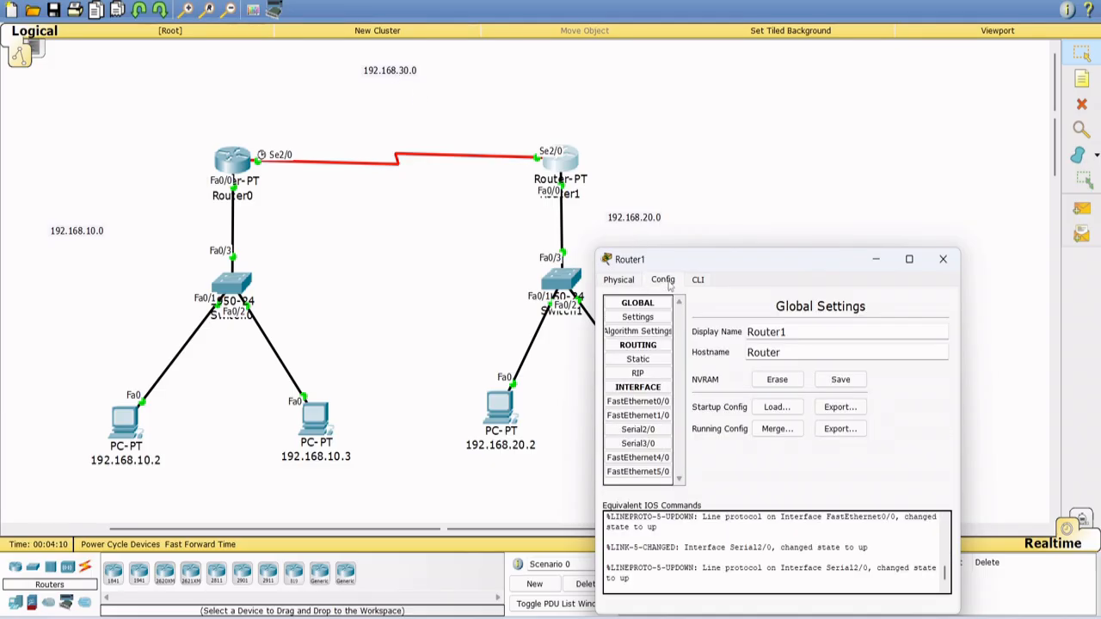
left_click(637, 372)
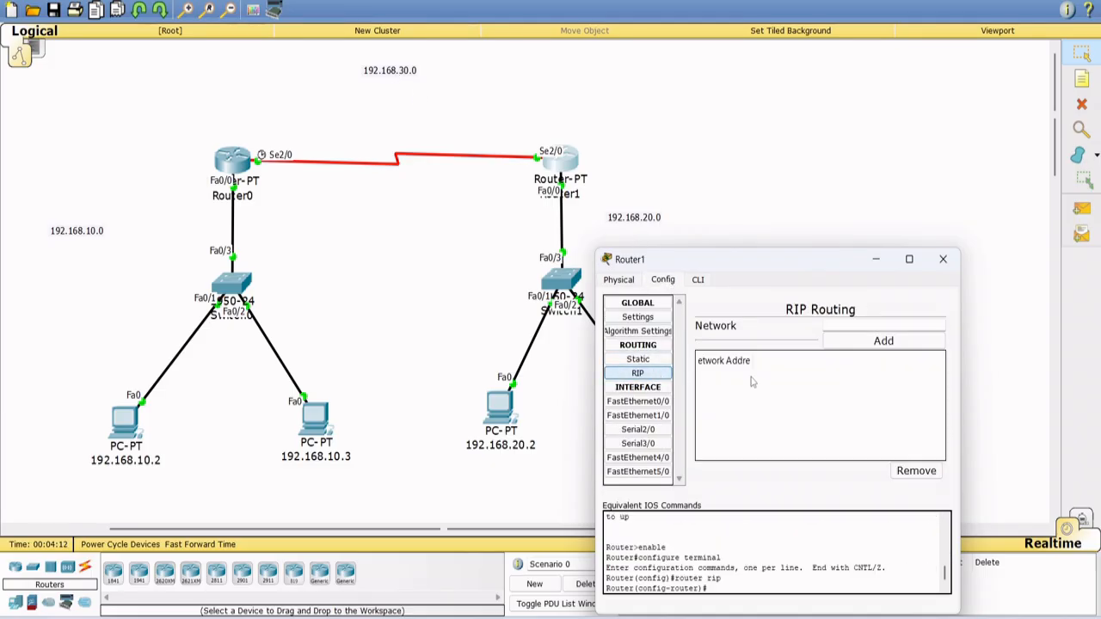
left_click(854, 325)
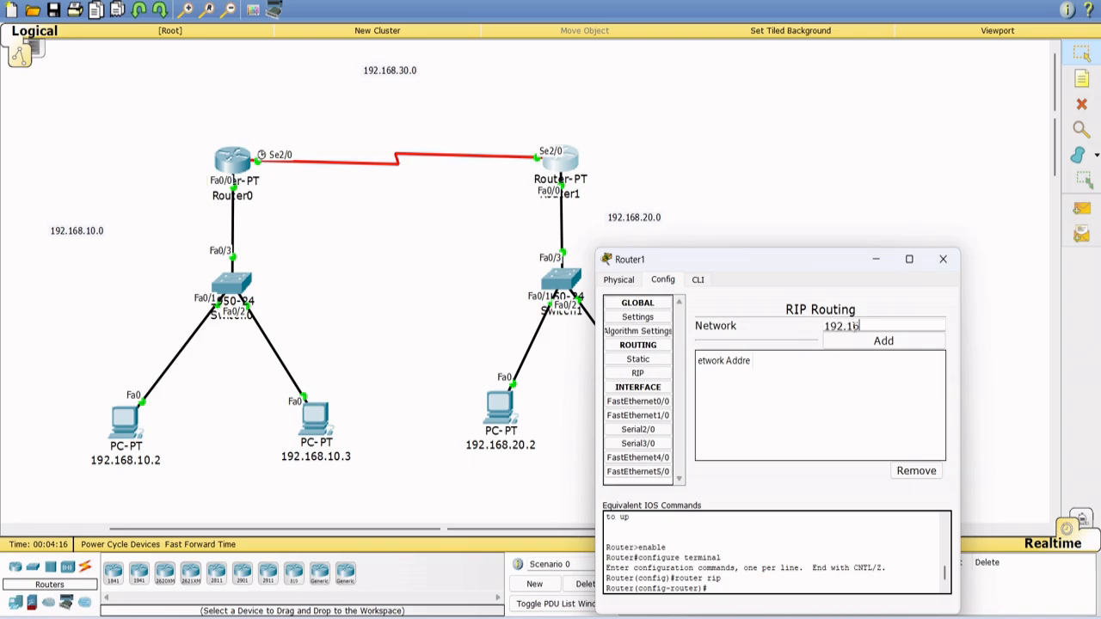
type("192.168.20.0")
left_click(883, 340)
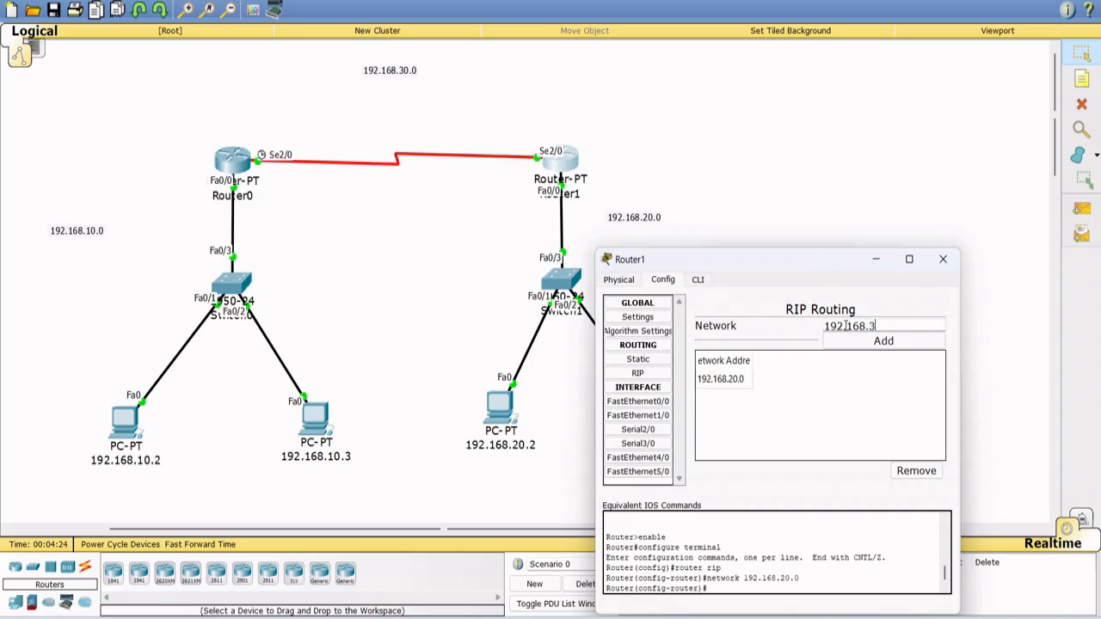
left_click(846, 326)
type("192.168.30.0")
left_click(856, 343)
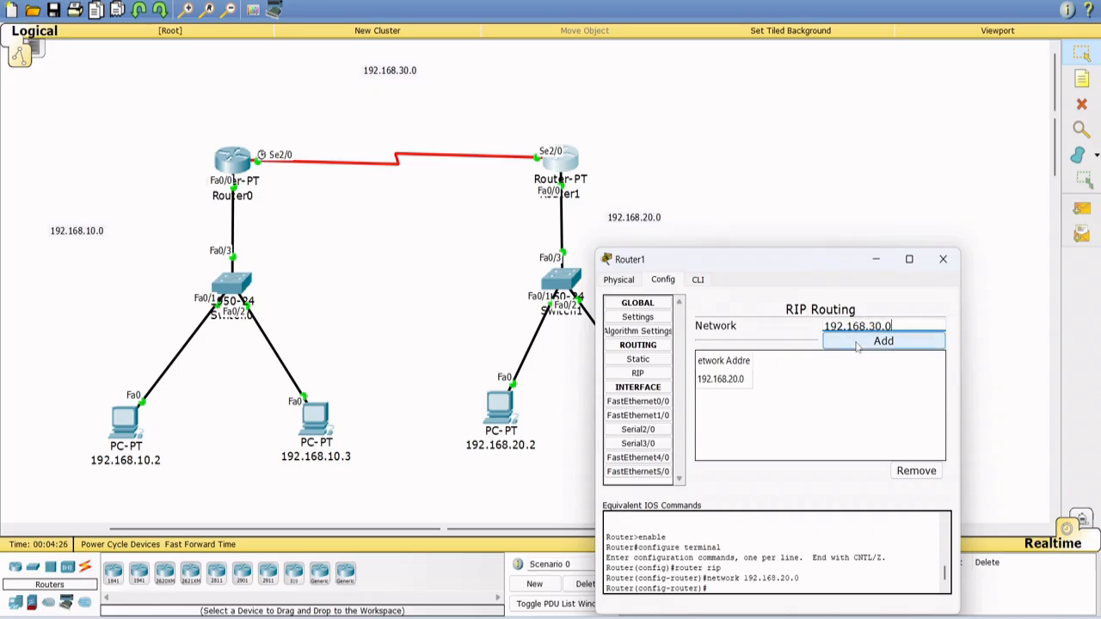
- Save Router1's configuration to NVRAM and close its settings
left_click(637, 316)
left_click(841, 380)
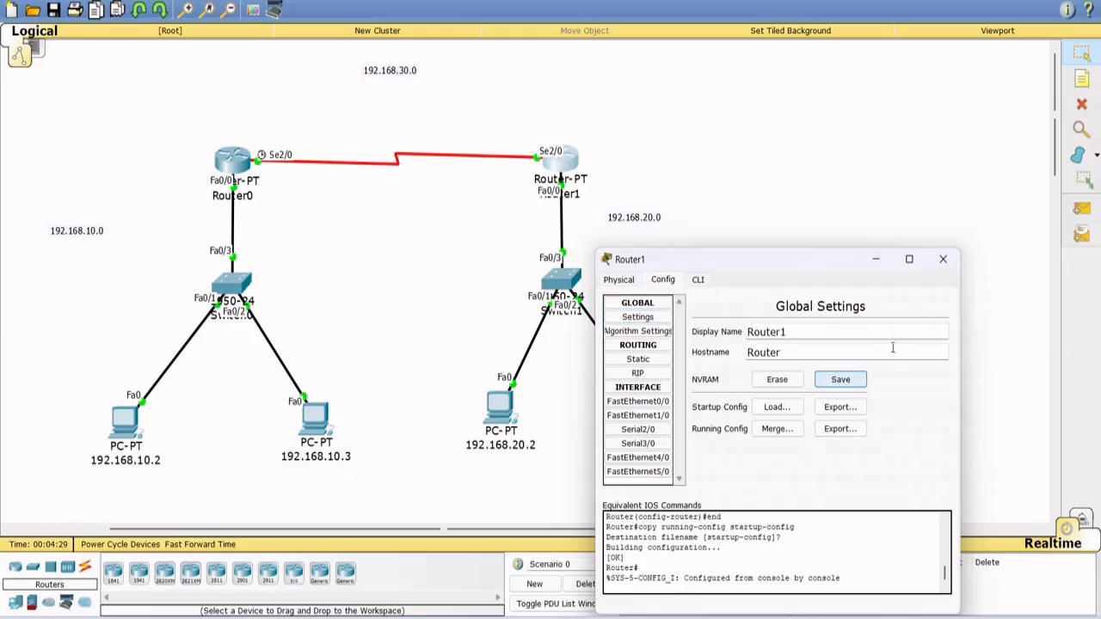
left_click(943, 259)
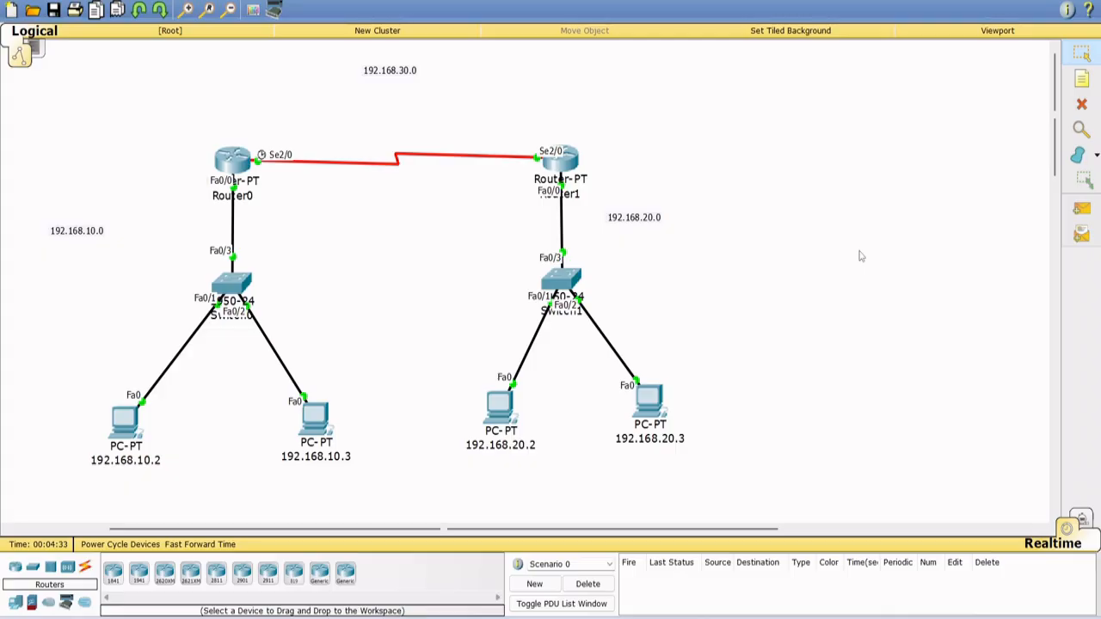
- Send a simple PDU from PC 192.168.10.2 to PC 192.168.20.2 to test the connection
left_click(1084, 212)
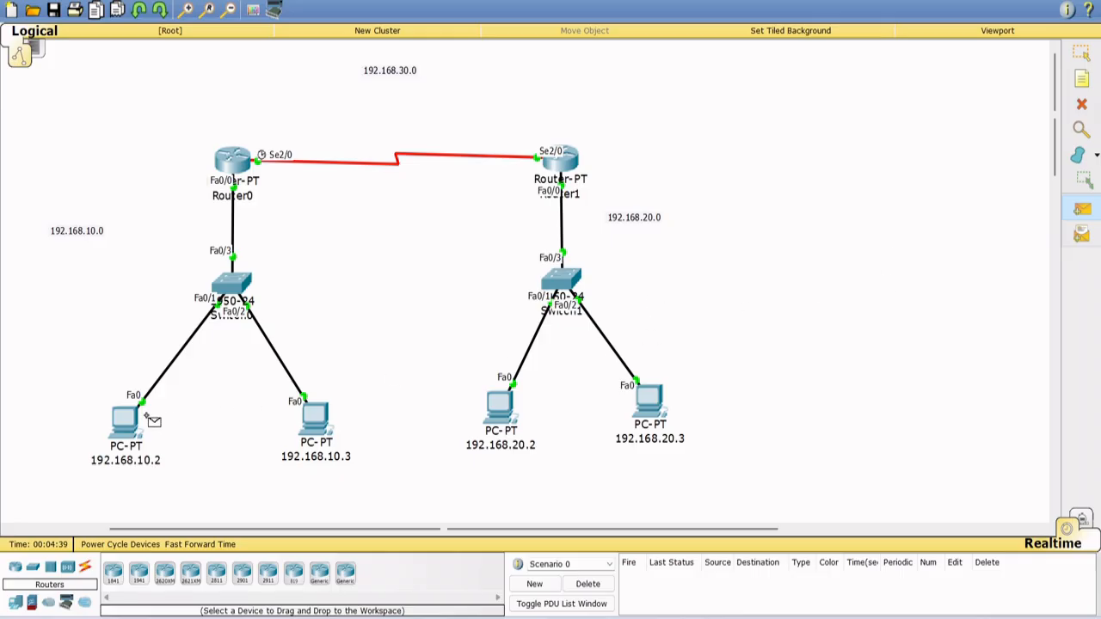
left_click(129, 423)
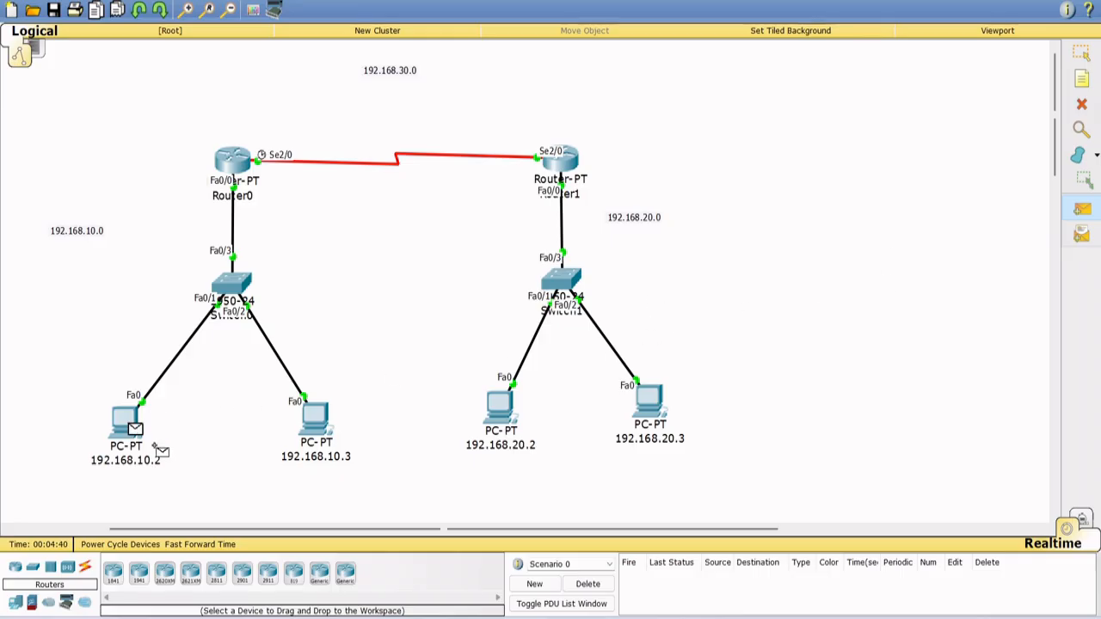
left_click(504, 408)
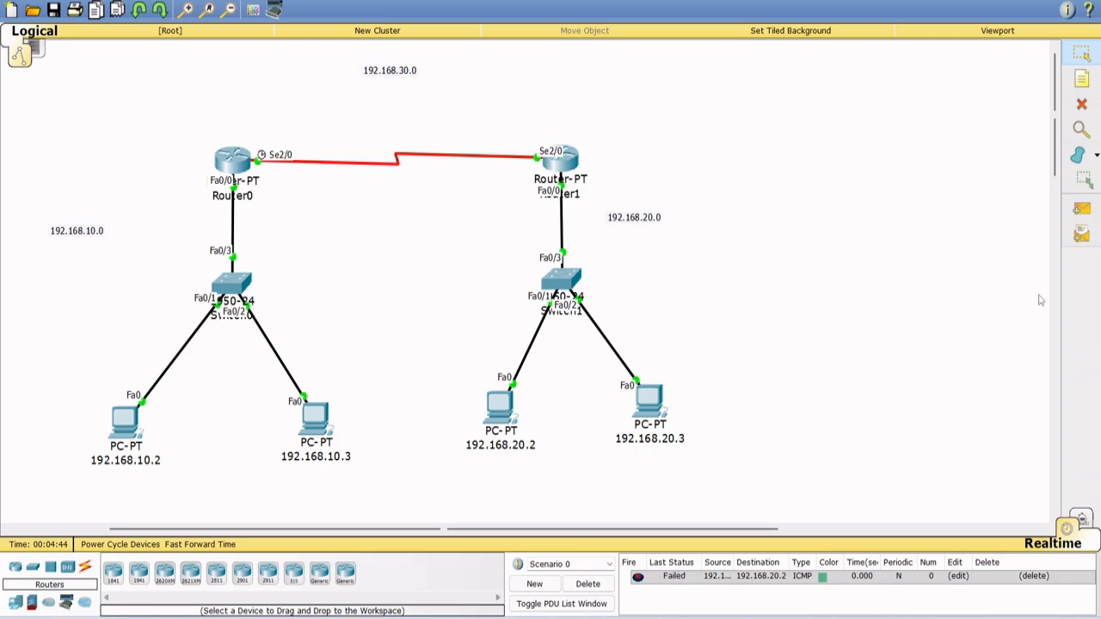
- Send a second simple PDU from PC 192.168.10.2 to PC 192.168.20.2 and select its entry in the PDU list
left_click(1081, 210)
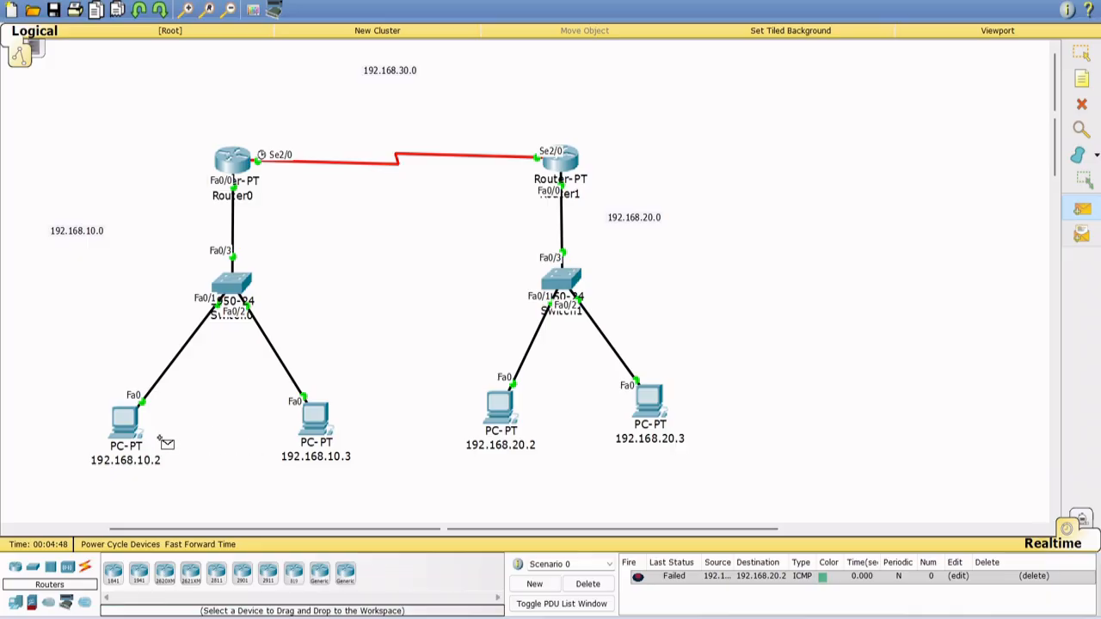
left_click(129, 417)
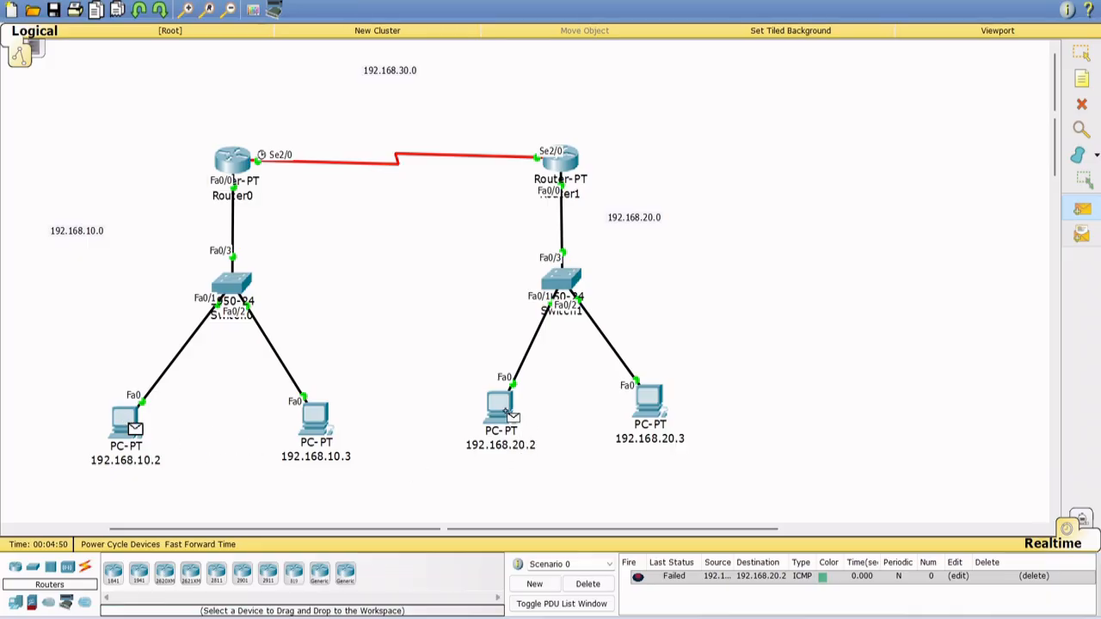
left_click(502, 413)
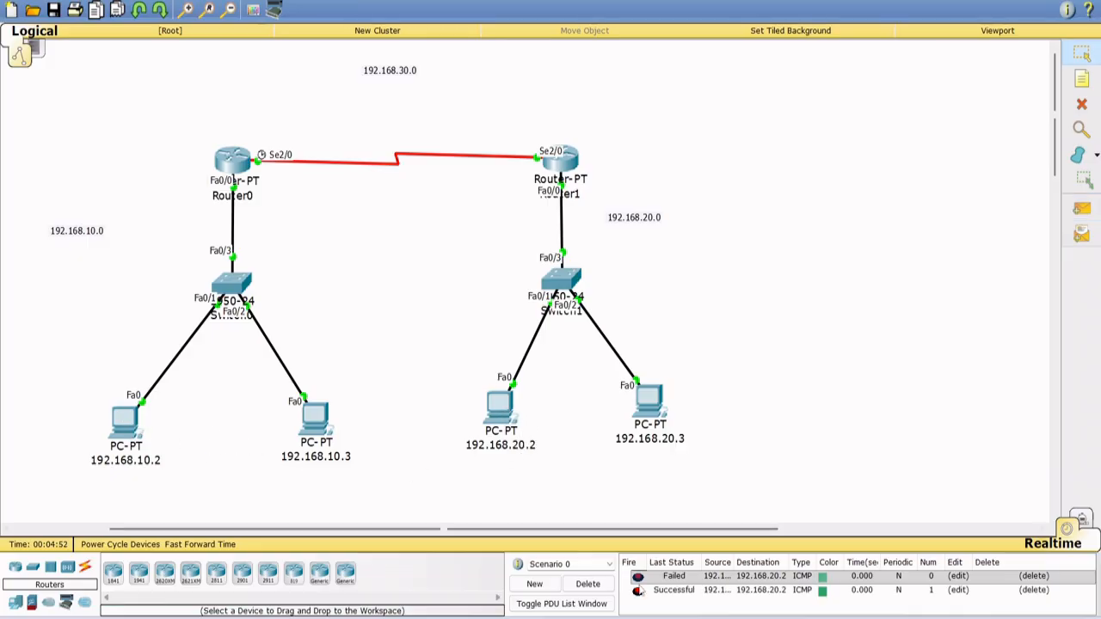
left_click(679, 592)
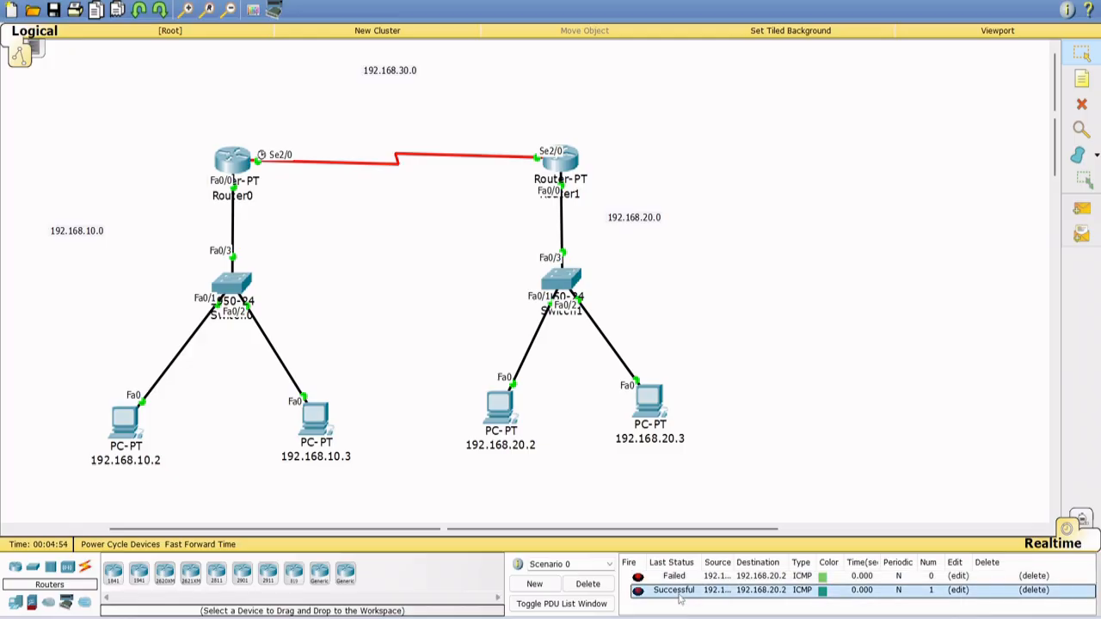